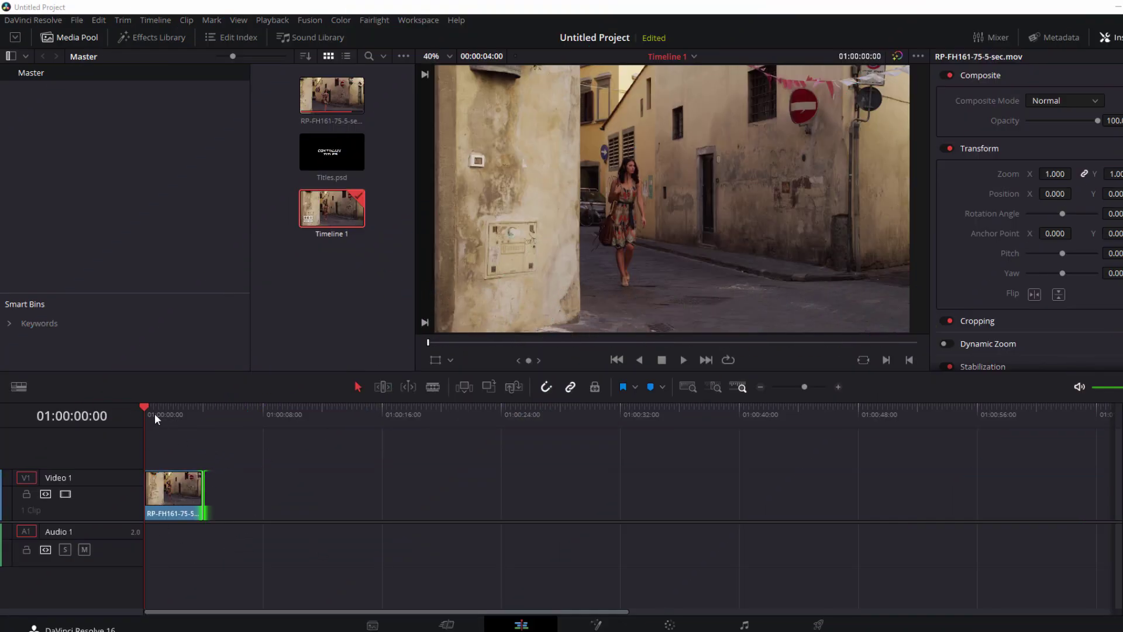
Play and scrub through the alley clip to review the footage
{"action": "left_click", "coordinate": [144, 407]}
{"action": "key", "text": "space"}
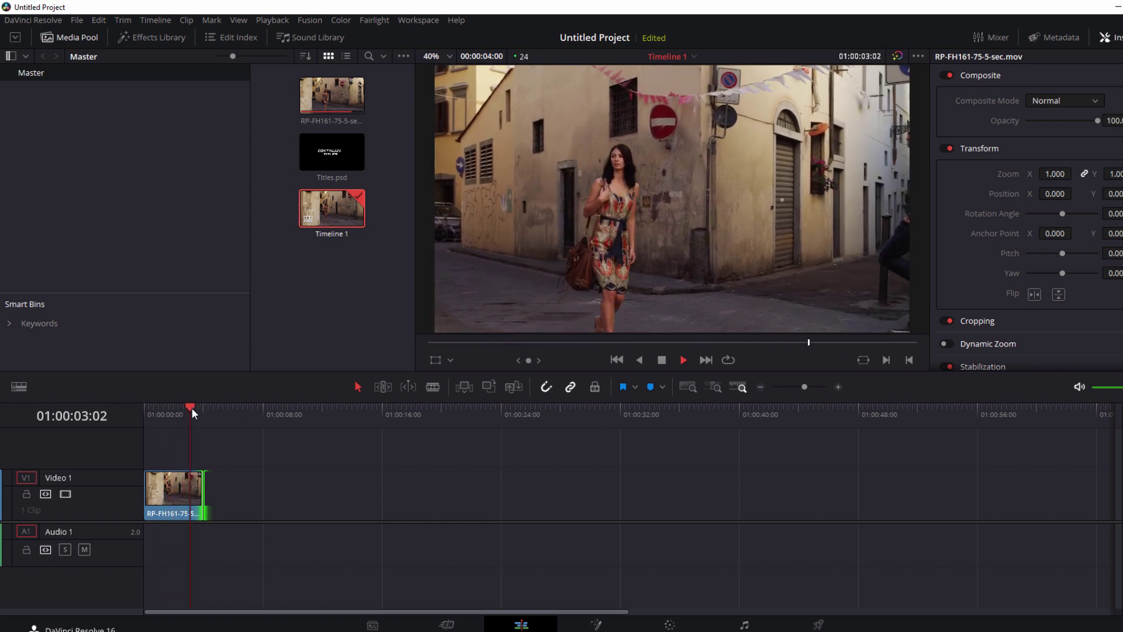
{"action": "left_click", "coordinate": [192, 407]}
{"action": "left_click_drag", "start_coordinate": [191, 405], "coordinate": [177, 409]}
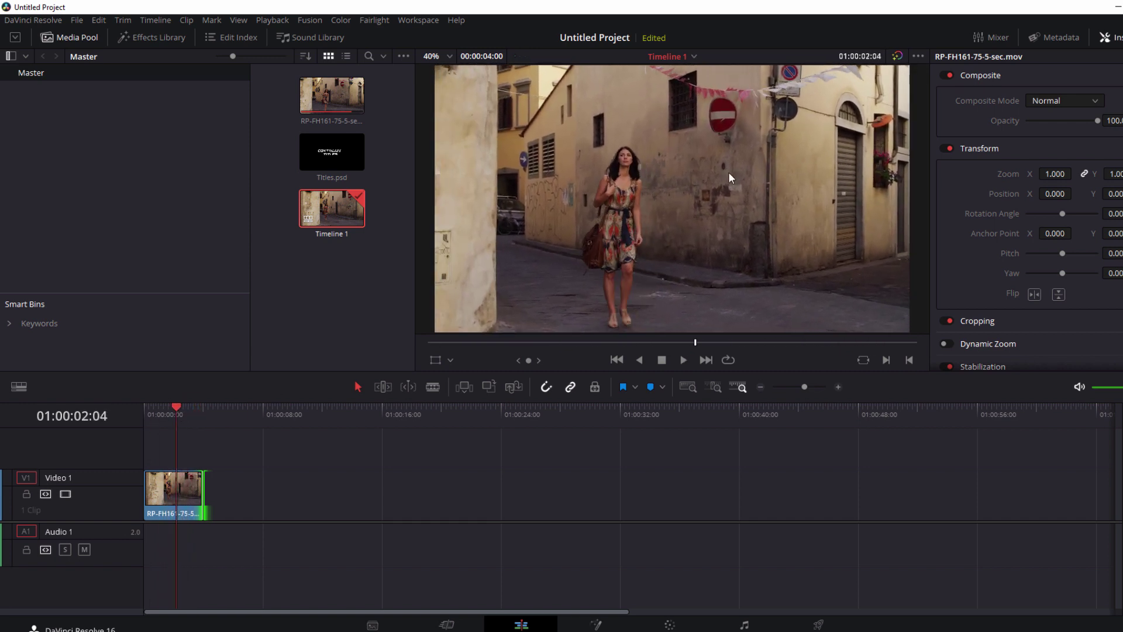
{"action": "left_click", "coordinate": [177, 406]}
{"action": "left_click_drag", "start_coordinate": [178, 406], "coordinate": [150, 410]}
Open Titles.psd in its own viewer, set the playhead to 01:00:01:12, and show the Effects Library
{"action": "double_click", "coordinate": [324, 156]}
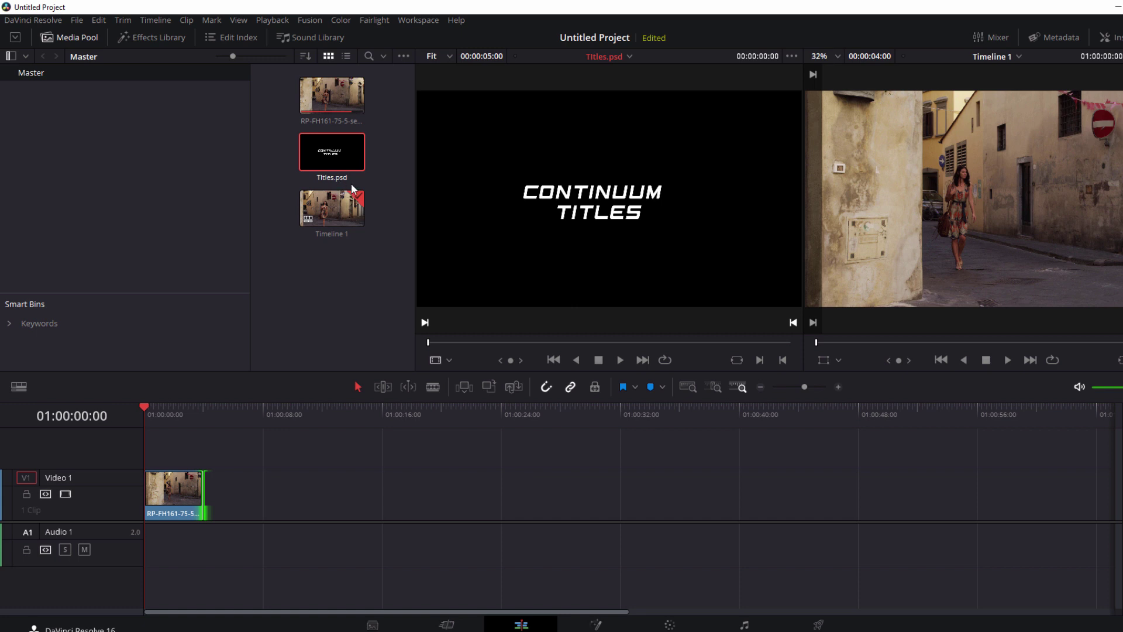
{"action": "left_click", "coordinate": [344, 308]}
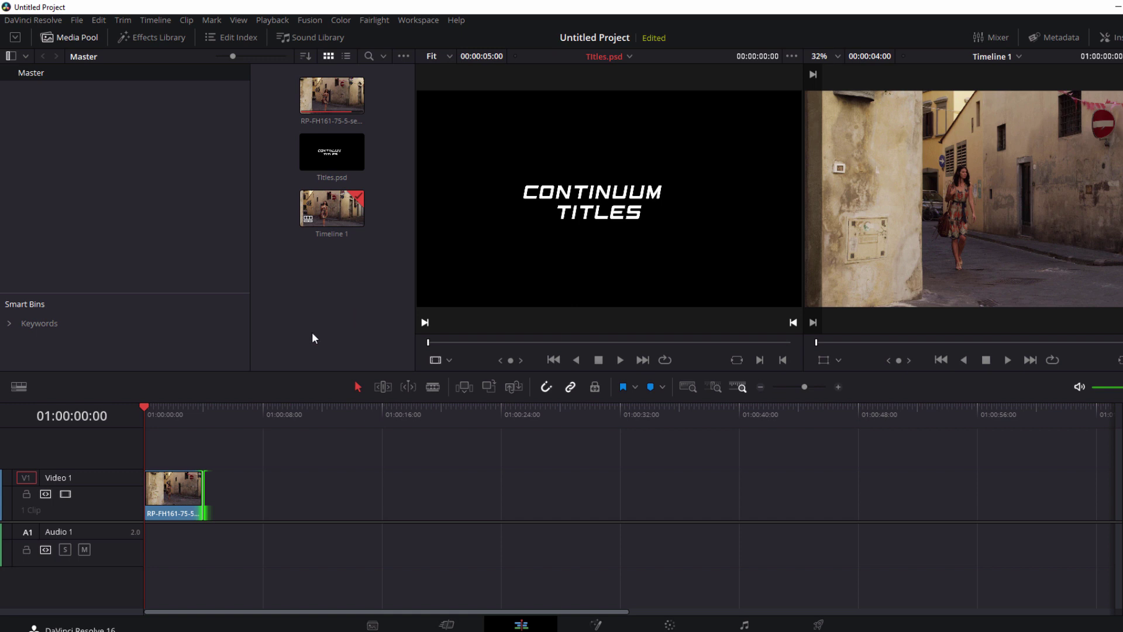
{"action": "left_click", "coordinate": [145, 412]}
{"action": "left_click_drag", "start_coordinate": [148, 407], "coordinate": [166, 408]}
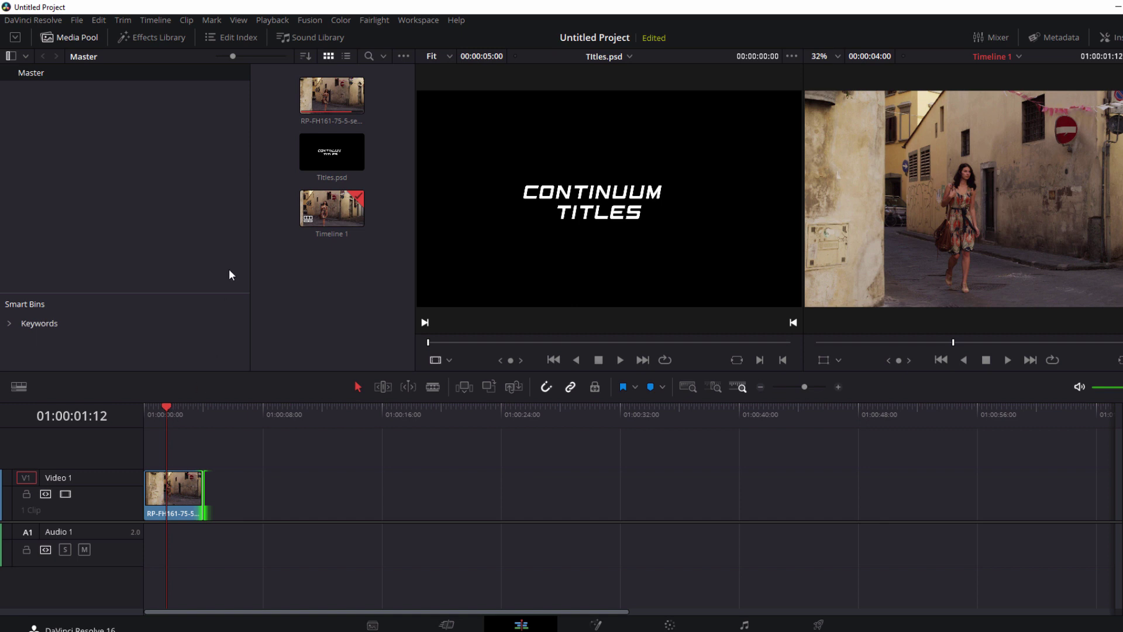
{"action": "left_click", "coordinate": [157, 37]}
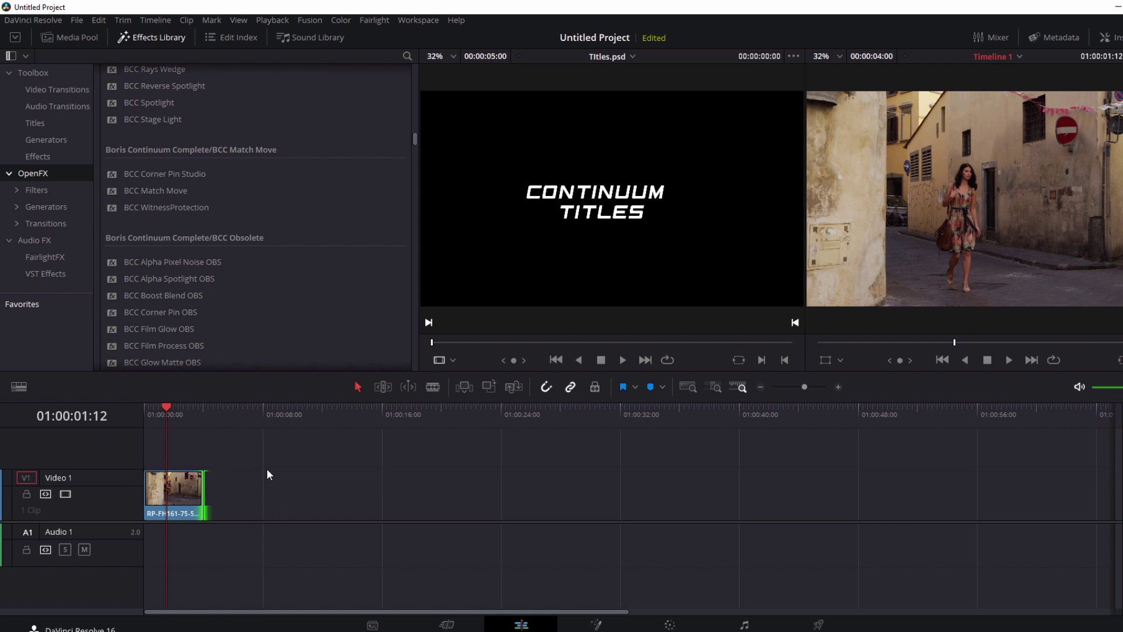
On the Color page, search OpenFX for 'corner' and add BCC Corner Pin Studio after node 01
{"action": "key", "text": "shift+6"}
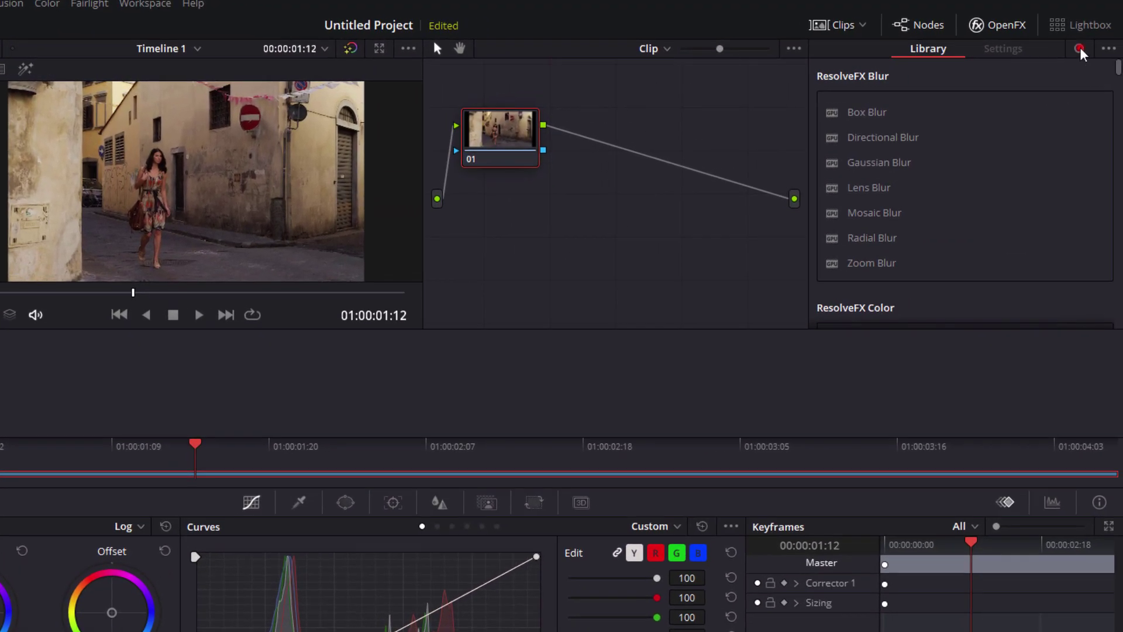
{"action": "left_click", "coordinate": [1080, 49]}
{"action": "type", "text": "corner"}
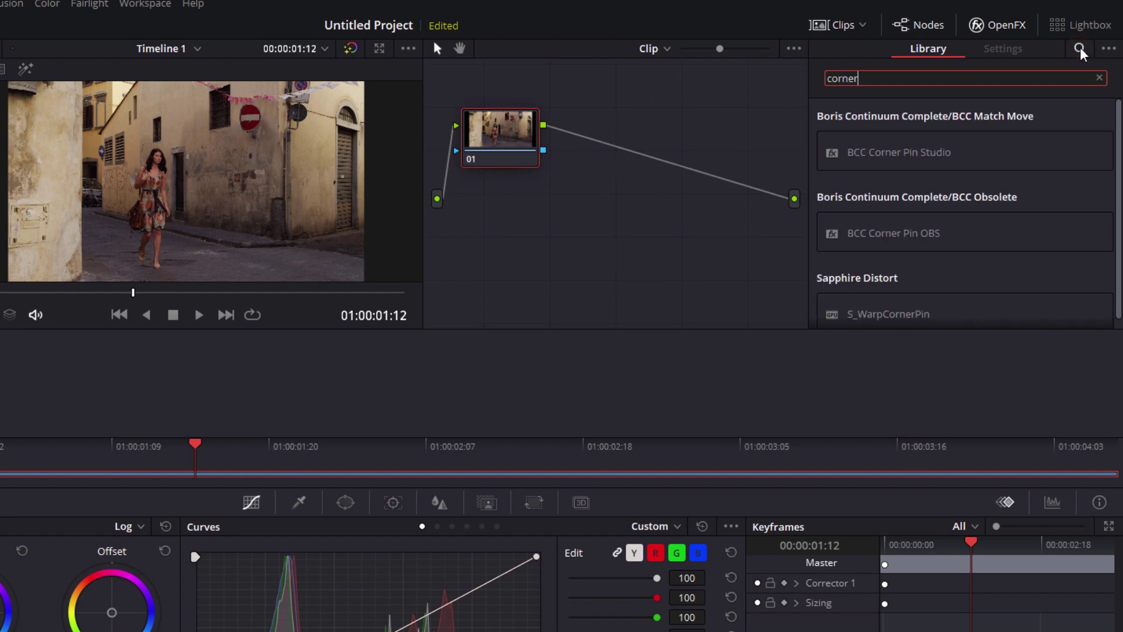
{"action": "left_click_drag", "start_coordinate": [928, 151], "coordinate": [649, 162]}
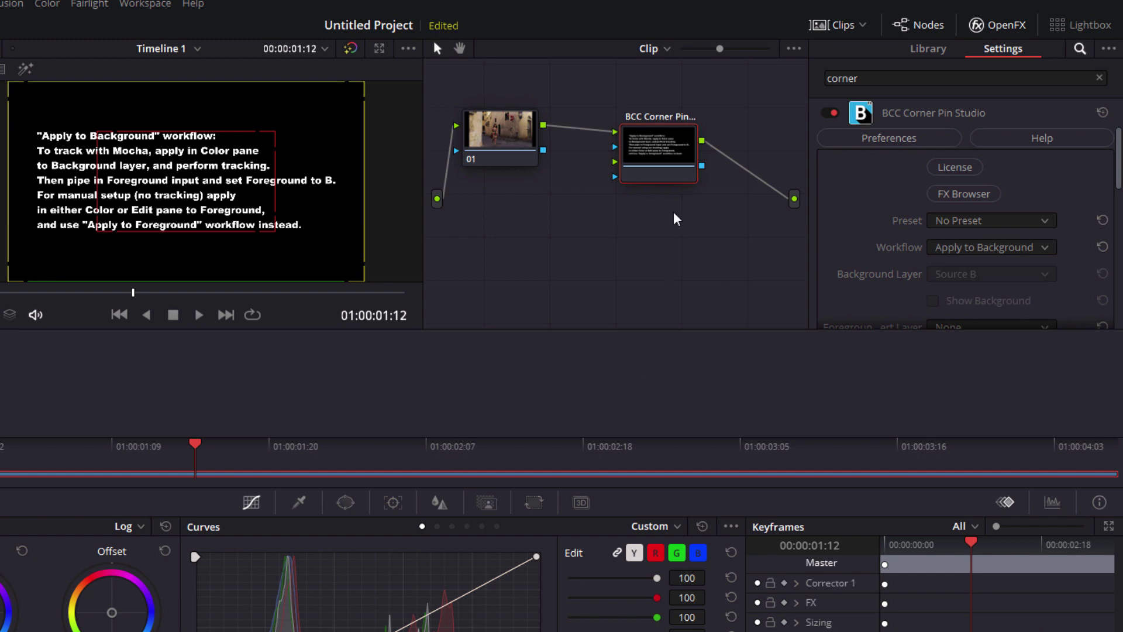
{"action": "scroll", "coordinate": [666, 245], "scroll_direction": "up", "scroll_amount": 1}
{"action": "scroll", "coordinate": [668, 250], "scroll_direction": "up", "scroll_amount": 1}
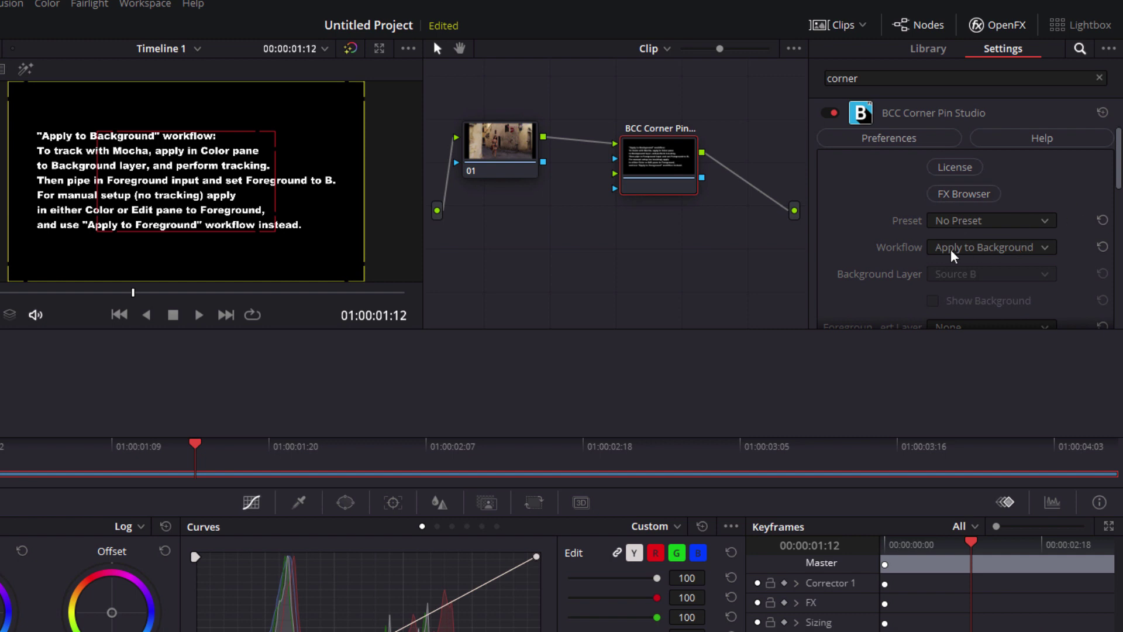
{"action": "left_click", "coordinate": [1044, 248]}
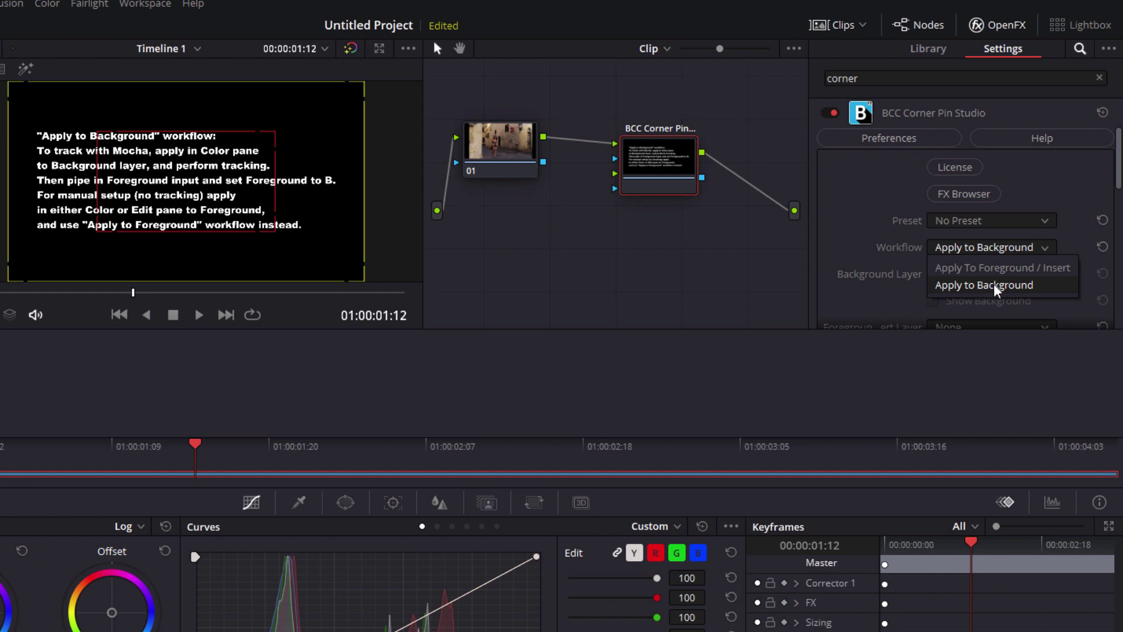
Set Workflow to Apply to Background and Foreground Insert Layer to Source B, then expand Motion Tracker / Mocha
{"action": "left_click", "coordinate": [1021, 285]}
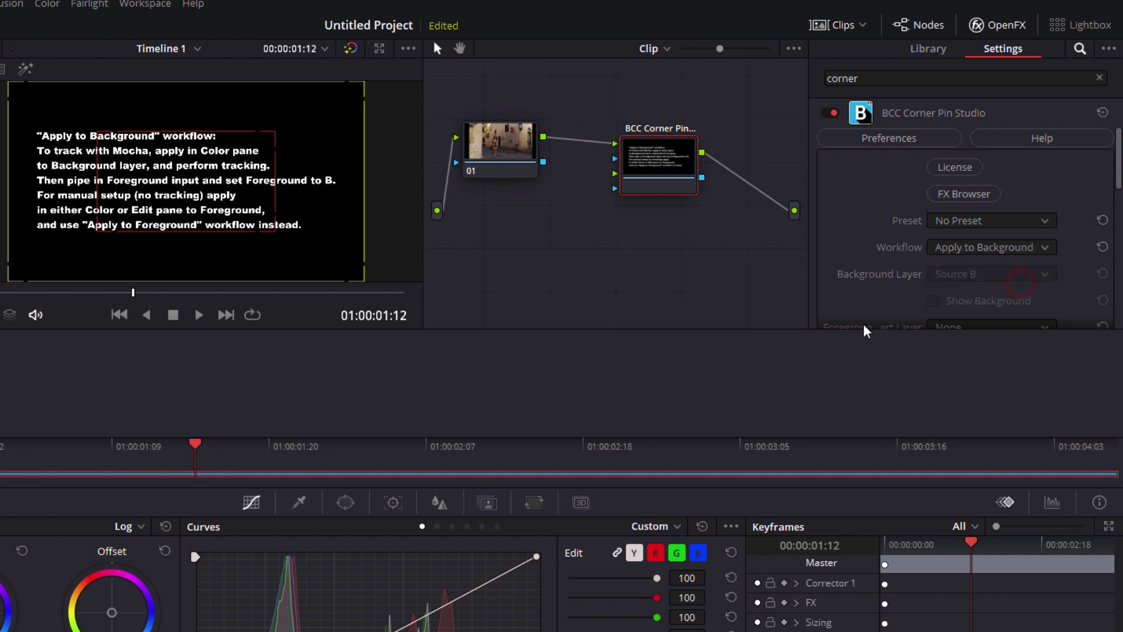
{"action": "left_click", "coordinate": [1118, 179]}
{"action": "left_click_drag", "start_coordinate": [1118, 179], "coordinate": [1118, 216]}
{"action": "left_click", "coordinate": [1035, 226]}
{"action": "left_click", "coordinate": [973, 281]}
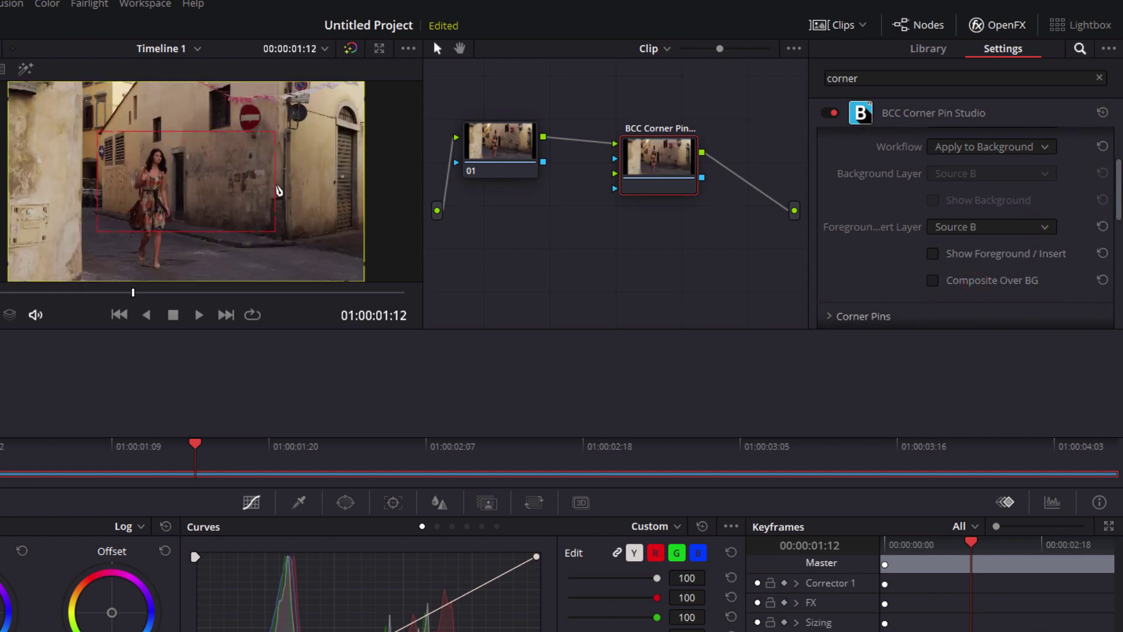
{"action": "left_click_drag", "start_coordinate": [276, 172], "coordinate": [377, 193]}
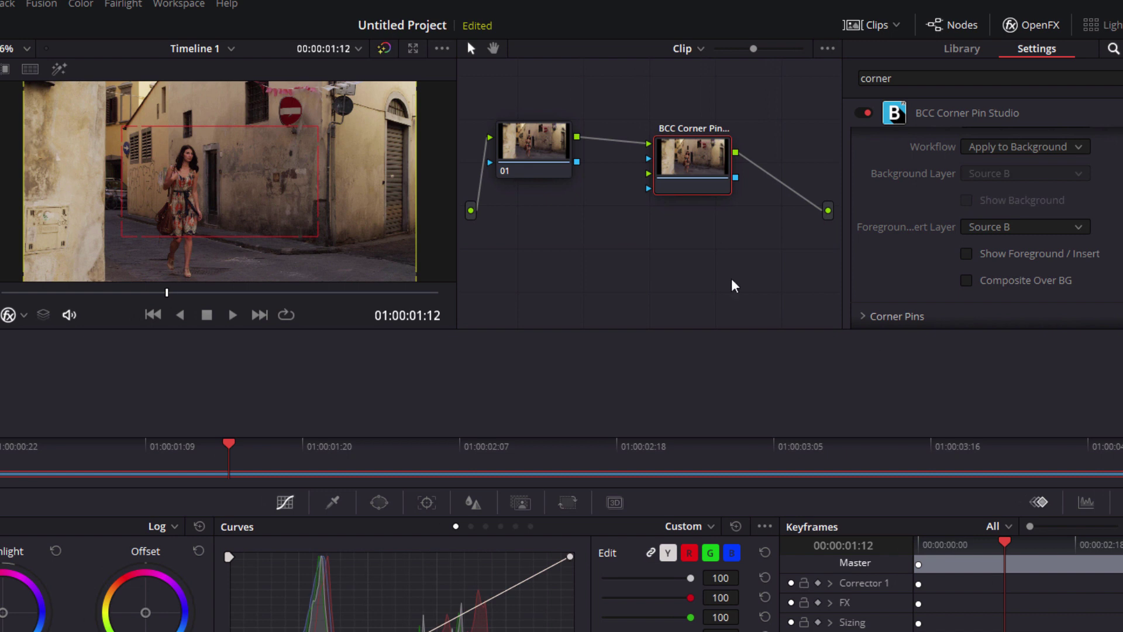
{"action": "scroll", "coordinate": [864, 250], "scroll_direction": "down", "scroll_amount": 10}
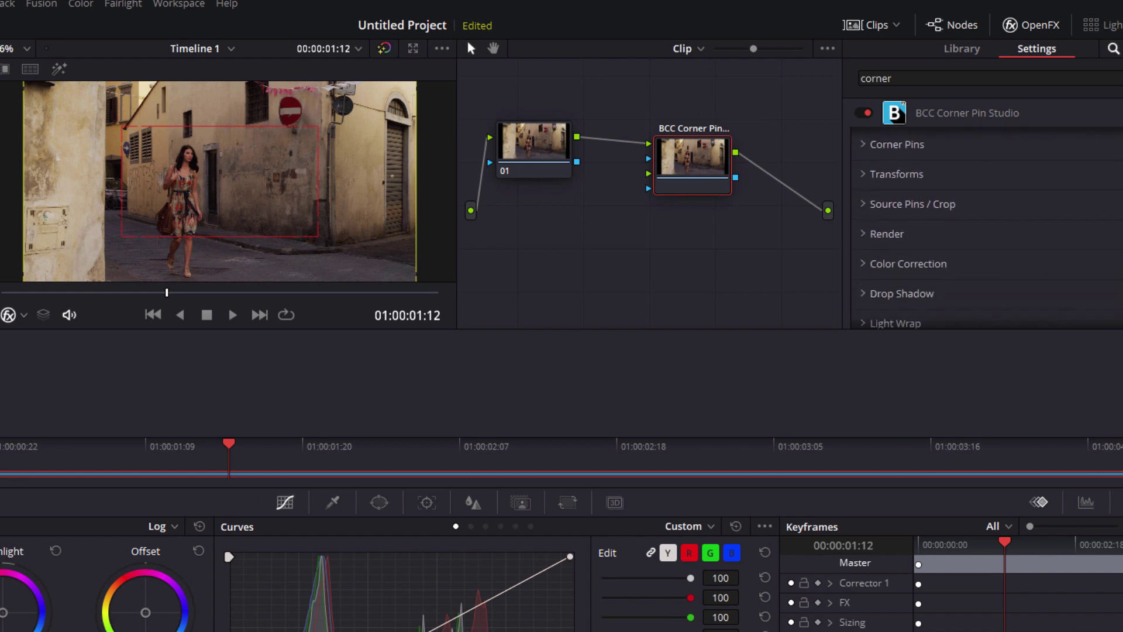
{"action": "left_click", "coordinate": [864, 246]}
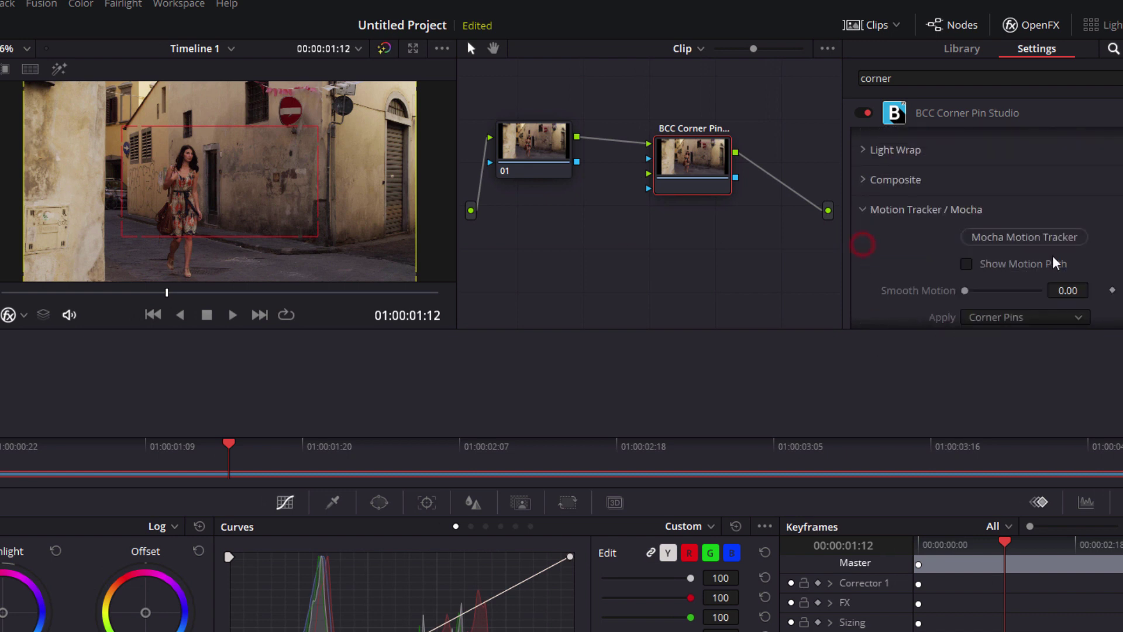
Launch Mocha at frame 0 and move the tracking shape onto the wall right of the doorway
{"action": "left_click", "coordinate": [1029, 237]}
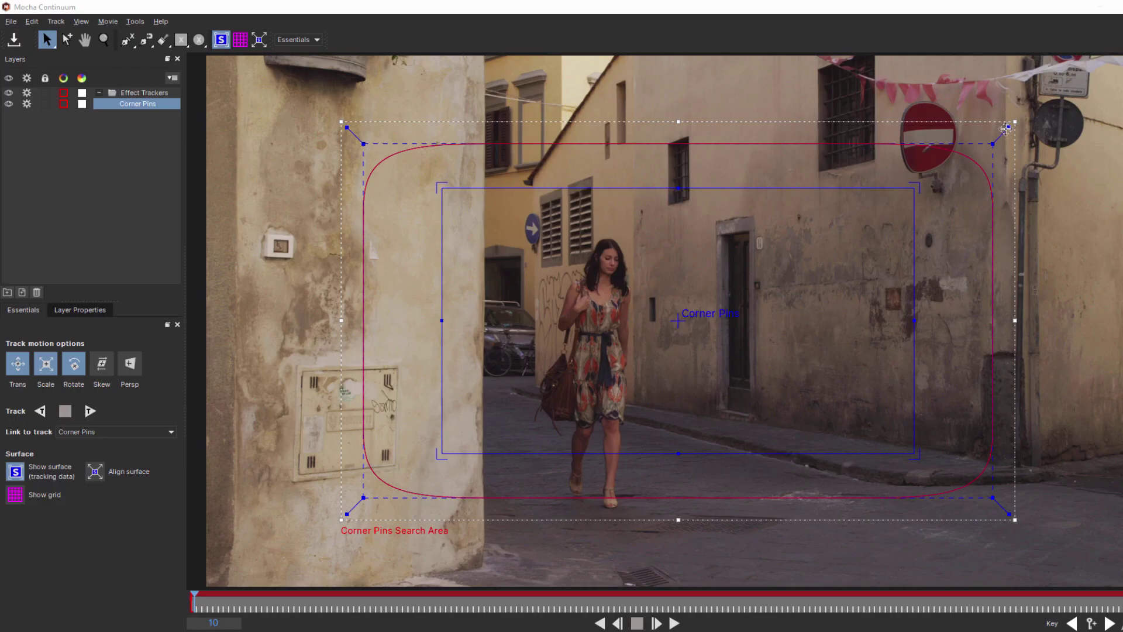
{"action": "key", "text": "Home"}
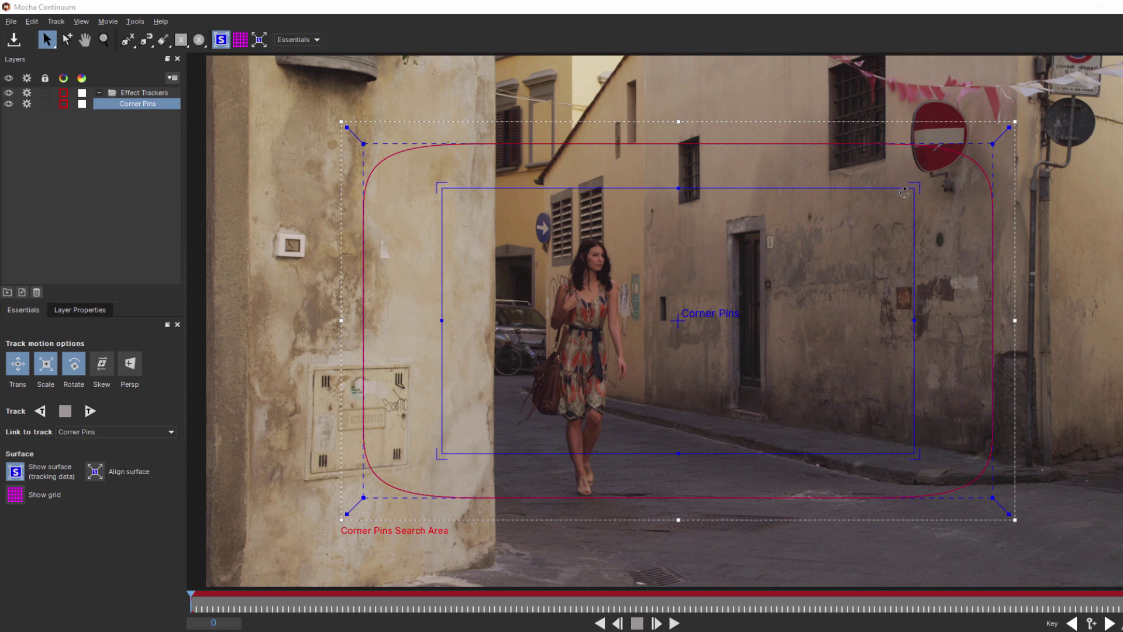
{"action": "left_click_drag", "start_coordinate": [363, 143], "coordinate": [788, 192]}
{"action": "left_click_drag", "start_coordinate": [363, 498], "coordinate": [749, 441]}
{"action": "left_click_drag", "start_coordinate": [996, 495], "coordinate": [997, 442]}
Fit and square the blue surface corners on the wall, then enlarge and sharpen the tracking shape
{"action": "left_click_drag", "start_coordinate": [1006, 125], "coordinate": [1004, 153]}
{"action": "left_click_drag", "start_coordinate": [443, 187], "coordinate": [807, 215]}
{"action": "left_click_drag", "start_coordinate": [914, 188], "coordinate": [968, 196]}
{"action": "left_click_drag", "start_coordinate": [442, 454], "coordinate": [789, 409]}
{"action": "left_click_drag", "start_coordinate": [914, 452], "coordinate": [972, 425]}
{"action": "left_click_drag", "start_coordinate": [807, 216], "coordinate": [776, 189]}
{"action": "left_click_drag", "start_coordinate": [997, 442], "coordinate": [1000, 448]}
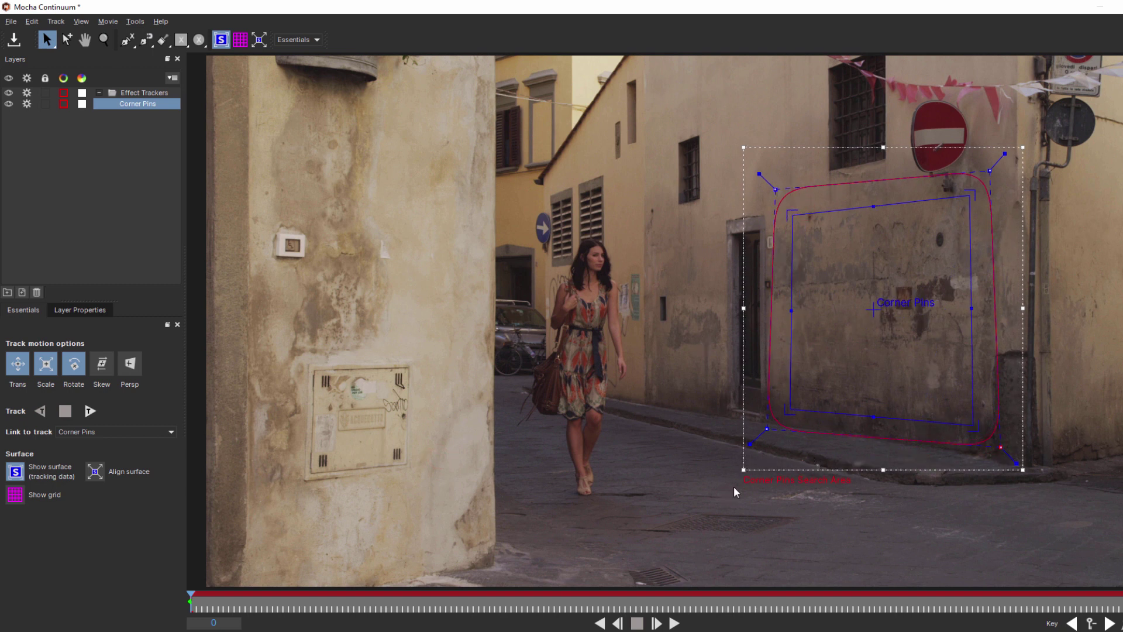
{"action": "left_click_drag", "start_coordinate": [750, 445], "coordinate": [746, 447]}
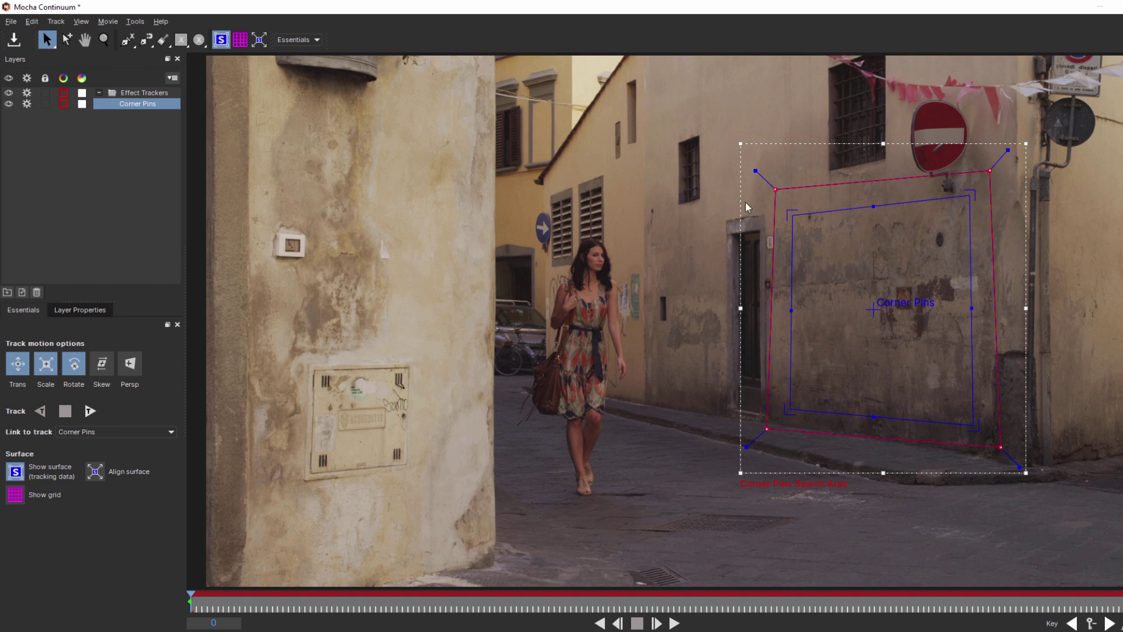
Reshape the tracking spline tightly around the upper window
{"action": "left_click_drag", "start_coordinate": [775, 188], "coordinate": [652, 116]}
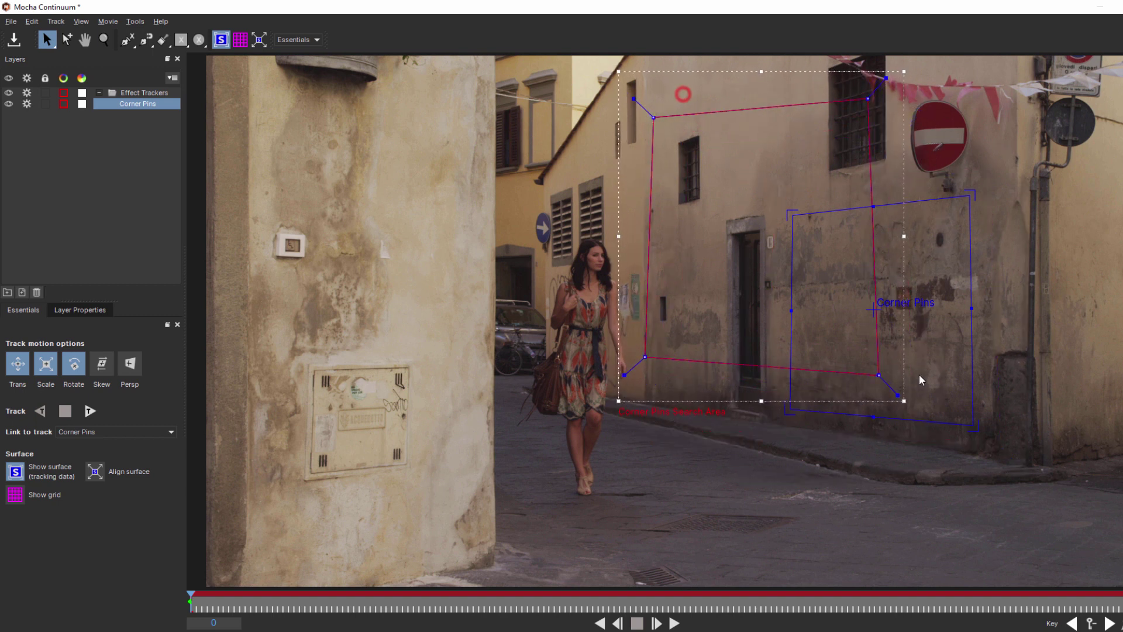
{"action": "left_click_drag", "start_coordinate": [878, 375], "coordinate": [725, 218]}
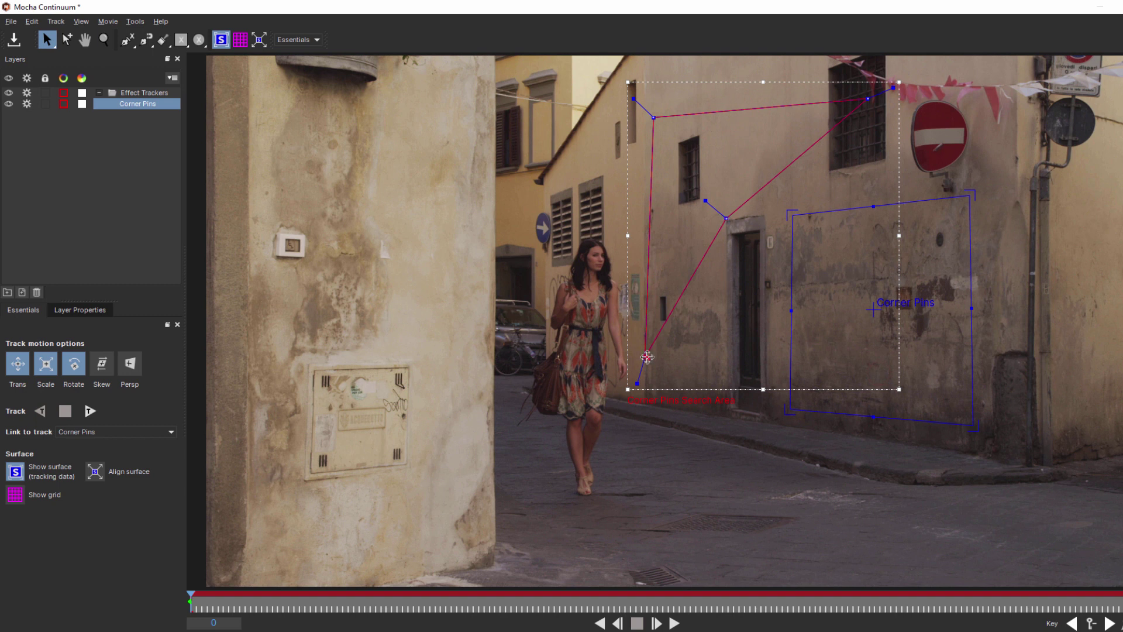
{"action": "left_click_drag", "start_coordinate": [648, 357], "coordinate": [660, 217]}
{"action": "left_click_drag", "start_coordinate": [869, 96], "coordinate": [727, 113]}
{"action": "left_click_drag", "start_coordinate": [724, 221], "coordinate": [719, 210]}
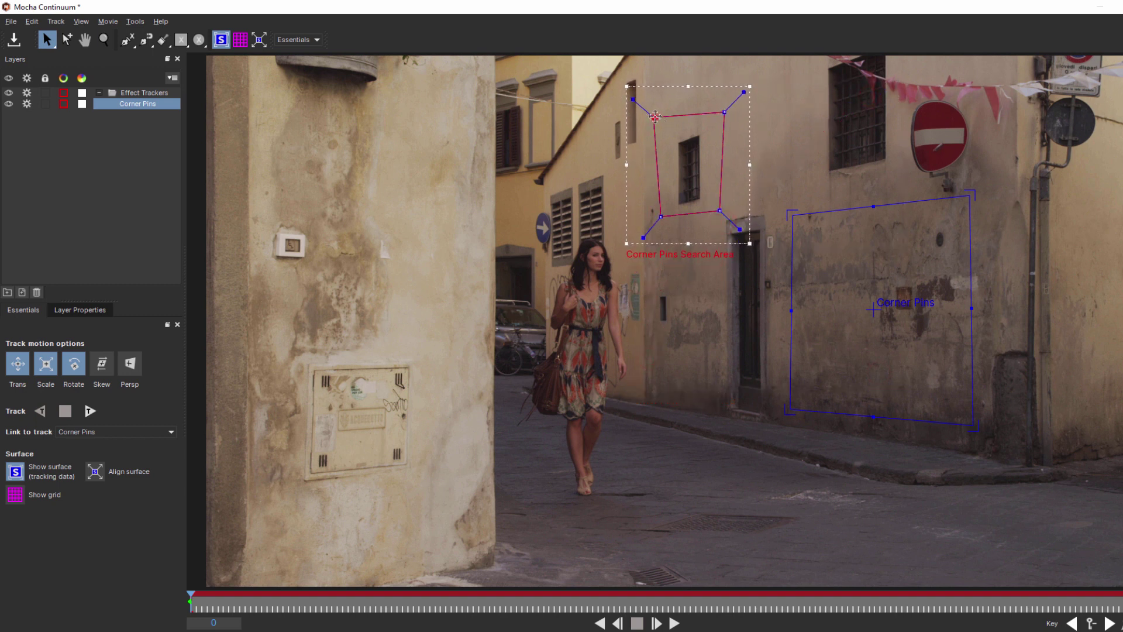
{"action": "left_click_drag", "start_coordinate": [653, 118], "coordinate": [661, 119]}
With the grid shown, align all four surface corners to the wall, then track forward
{"action": "left_click", "coordinate": [240, 39]}
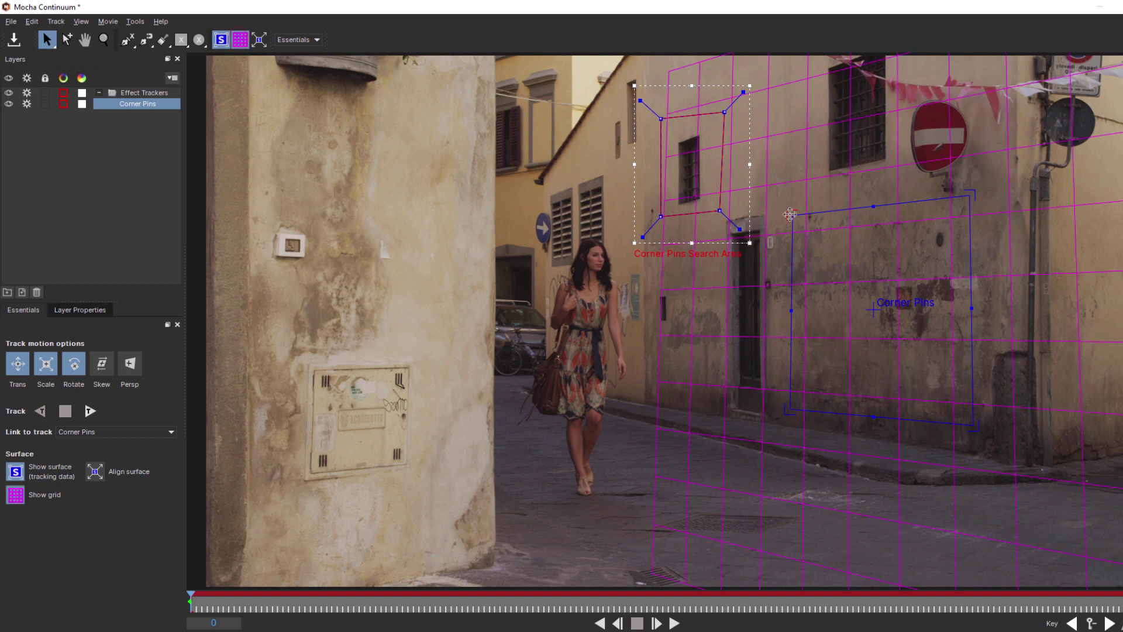
{"action": "left_click_drag", "start_coordinate": [792, 215], "coordinate": [776, 215]}
{"action": "left_click_drag", "start_coordinate": [790, 409], "coordinate": [777, 403]}
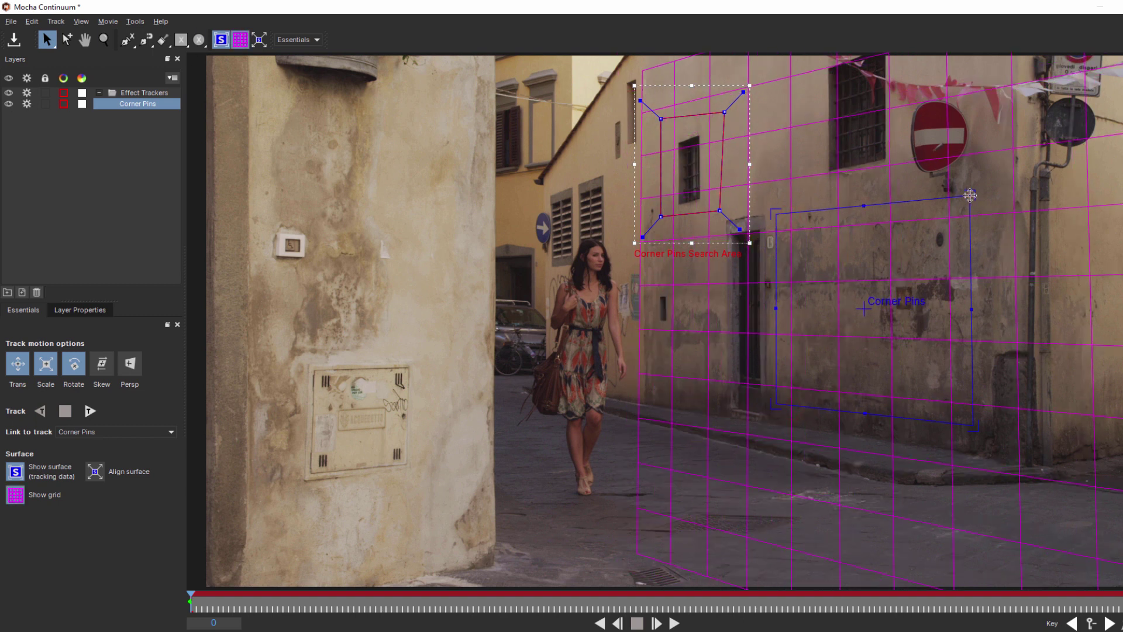
{"action": "left_click_drag", "start_coordinate": [969, 195], "coordinate": [975, 194]}
{"action": "left_click_drag", "start_coordinate": [973, 425], "coordinate": [977, 430]}
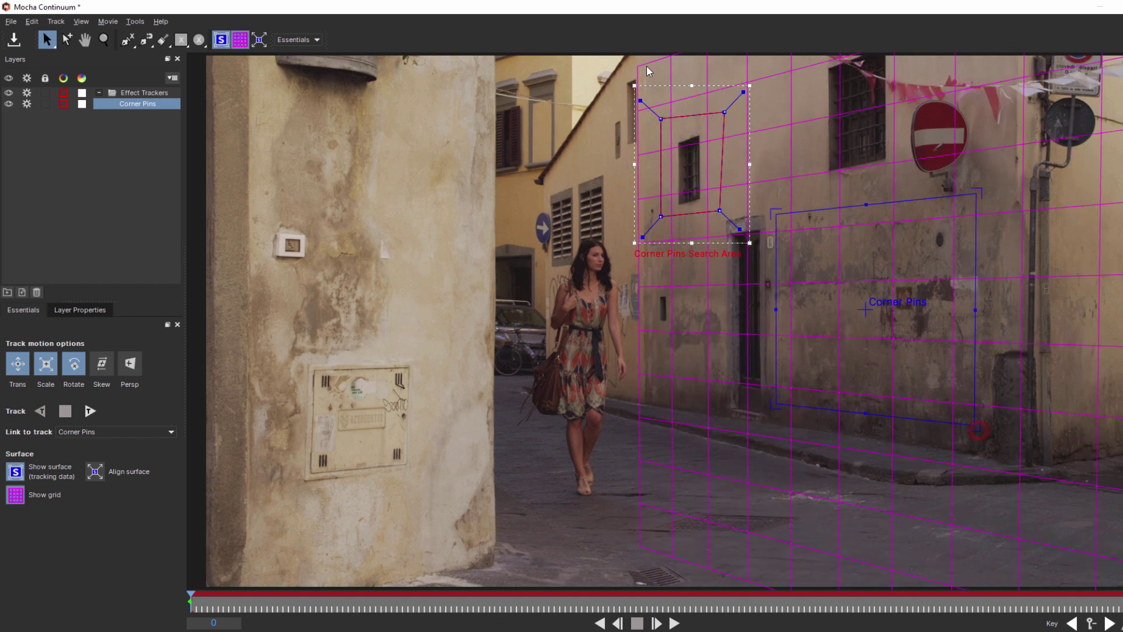
{"action": "left_click", "coordinate": [240, 39]}
{"action": "key", "text": "t"}
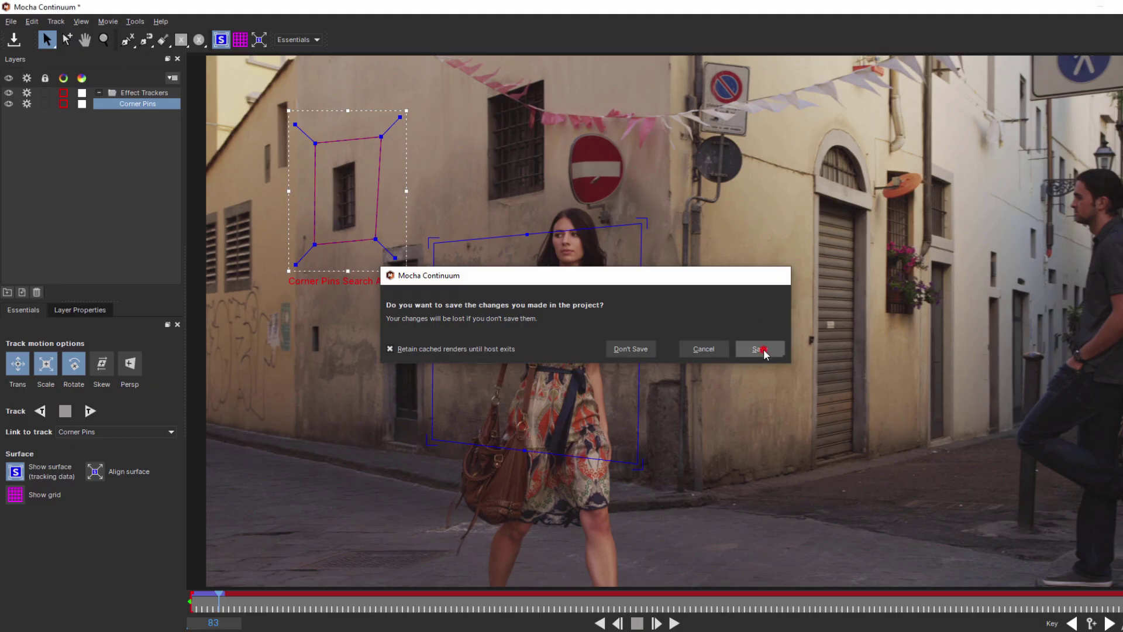
Save the Mocha track, enable Show Motion Path, and scrub the clip to review the corner pins
{"action": "left_click", "coordinate": [759, 348]}
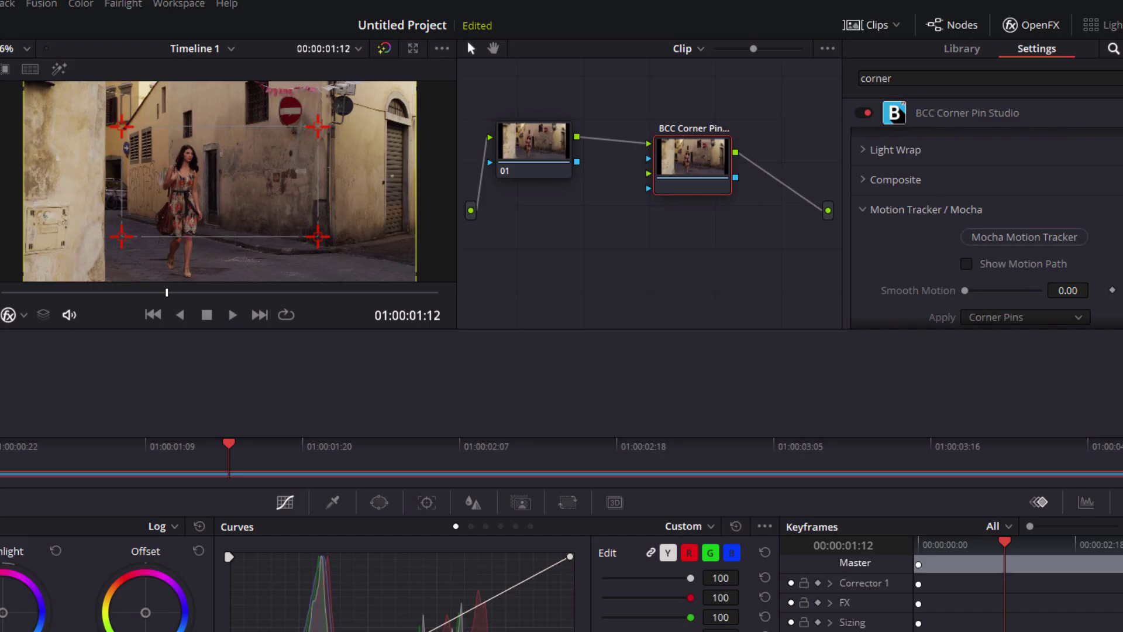
{"action": "scroll", "coordinate": [988, 228], "scroll_direction": "down", "scroll_amount": 5}
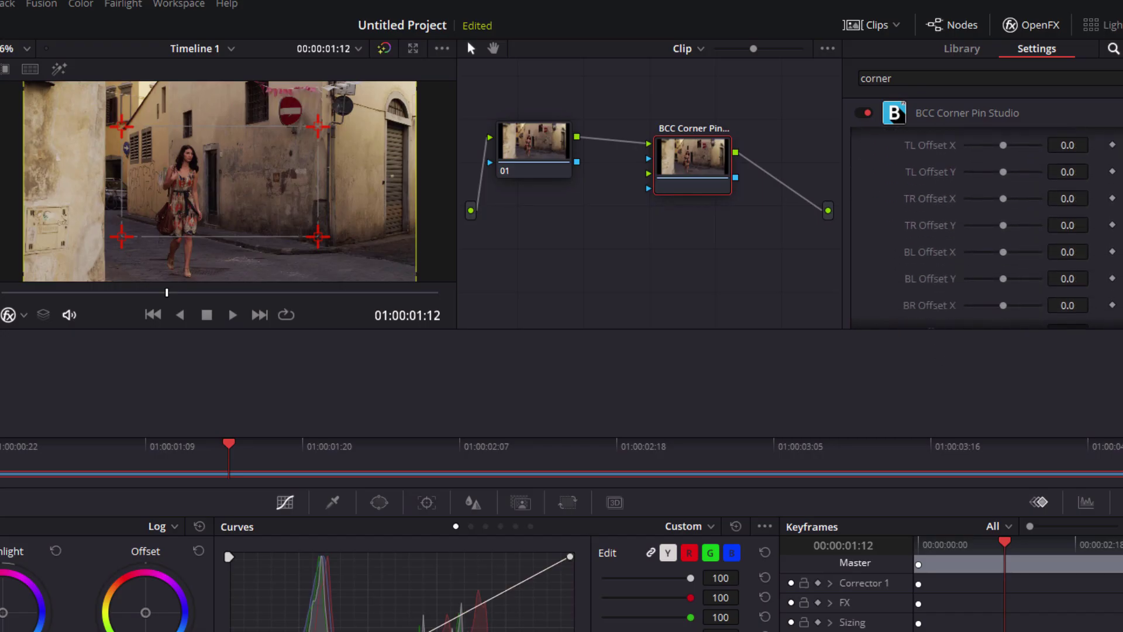
{"action": "scroll", "coordinate": [988, 228], "scroll_direction": "up", "scroll_amount": 3}
{"action": "scroll", "coordinate": [1070, 253], "scroll_direction": "up", "scroll_amount": 1}
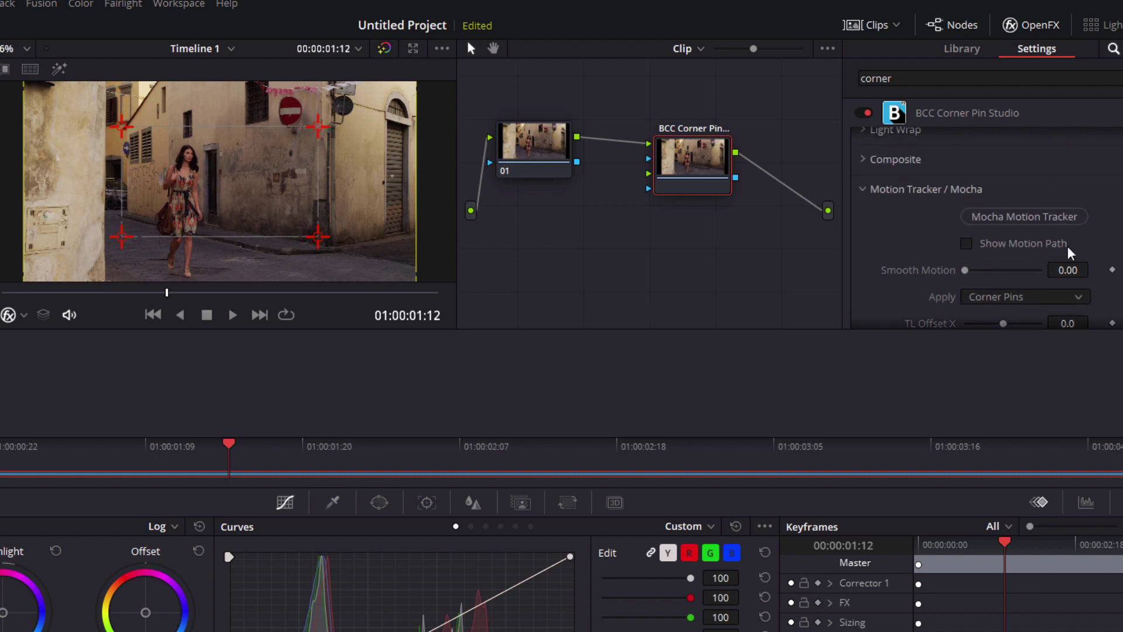
{"action": "left_click", "coordinate": [966, 244]}
{"action": "scroll", "coordinate": [251, 193], "scroll_direction": "up", "scroll_amount": 3}
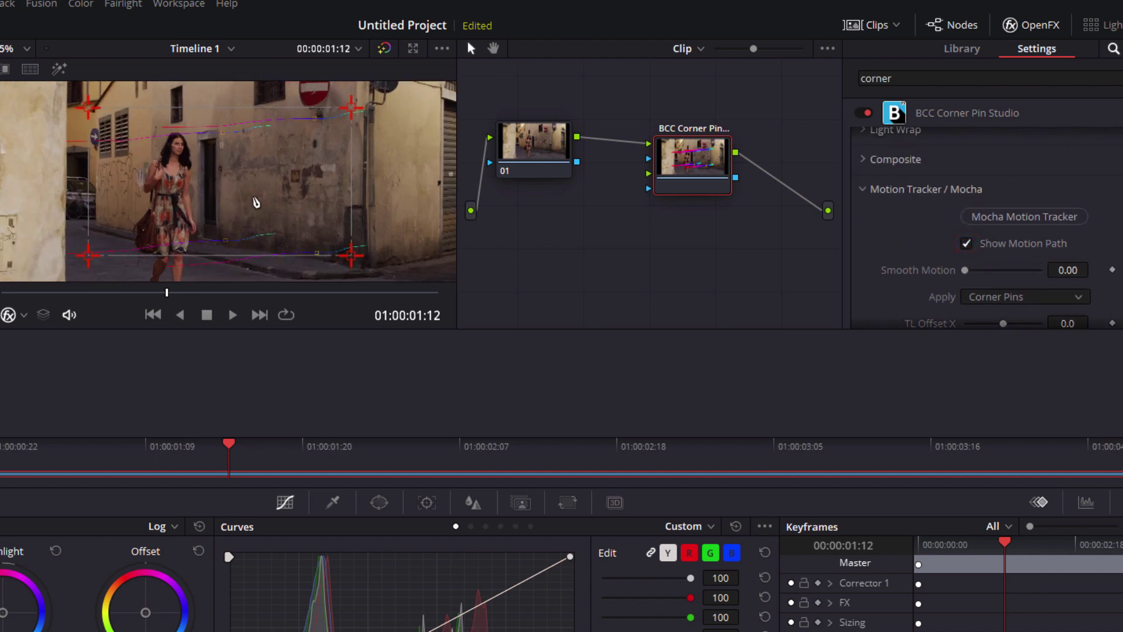
{"action": "scroll", "coordinate": [256, 202], "scroll_direction": "up", "scroll_amount": 2}
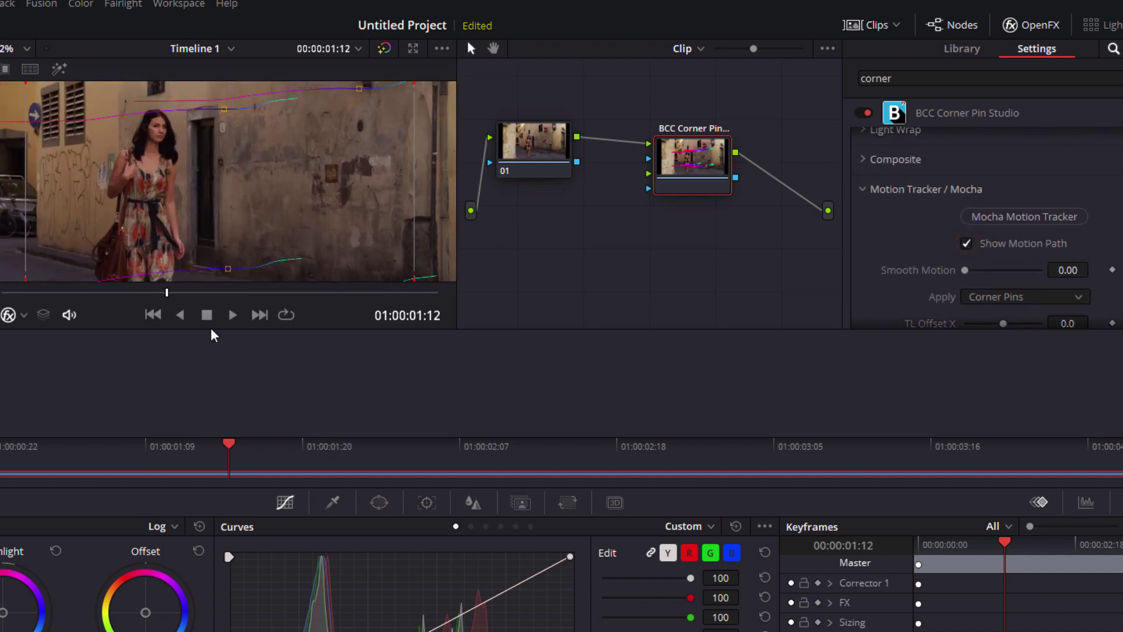
{"action": "left_click_drag", "start_coordinate": [235, 455], "coordinate": [105, 460]}
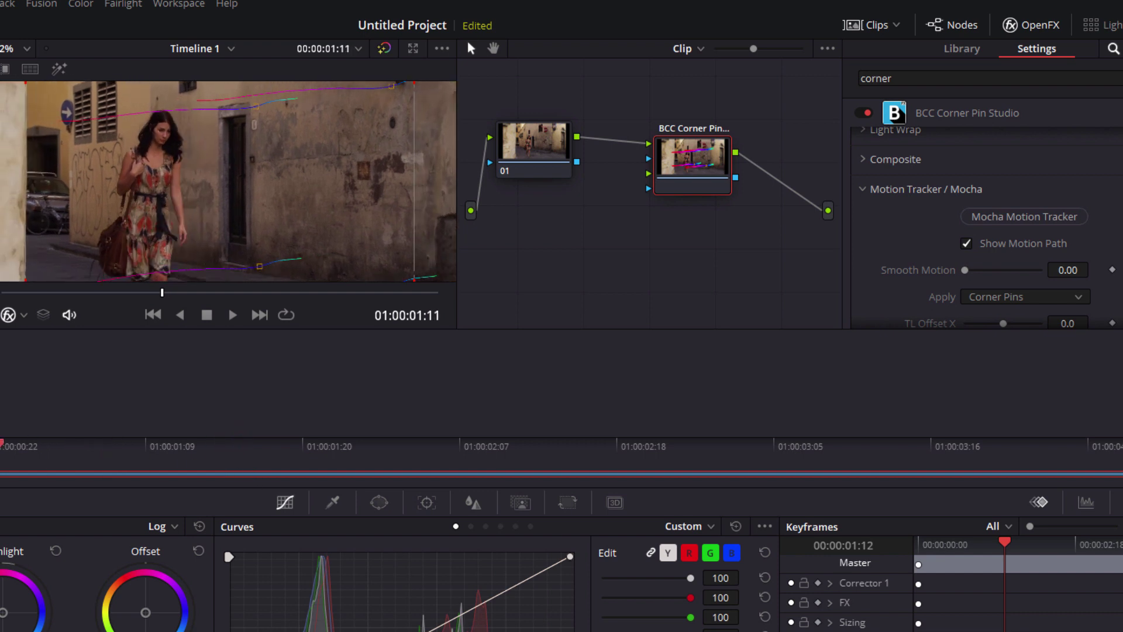
{"action": "left_click_drag", "start_coordinate": [12, 462], "coordinate": [293, 483]}
{"action": "scroll", "coordinate": [228, 202], "scroll_direction": "down", "scroll_amount": 4}
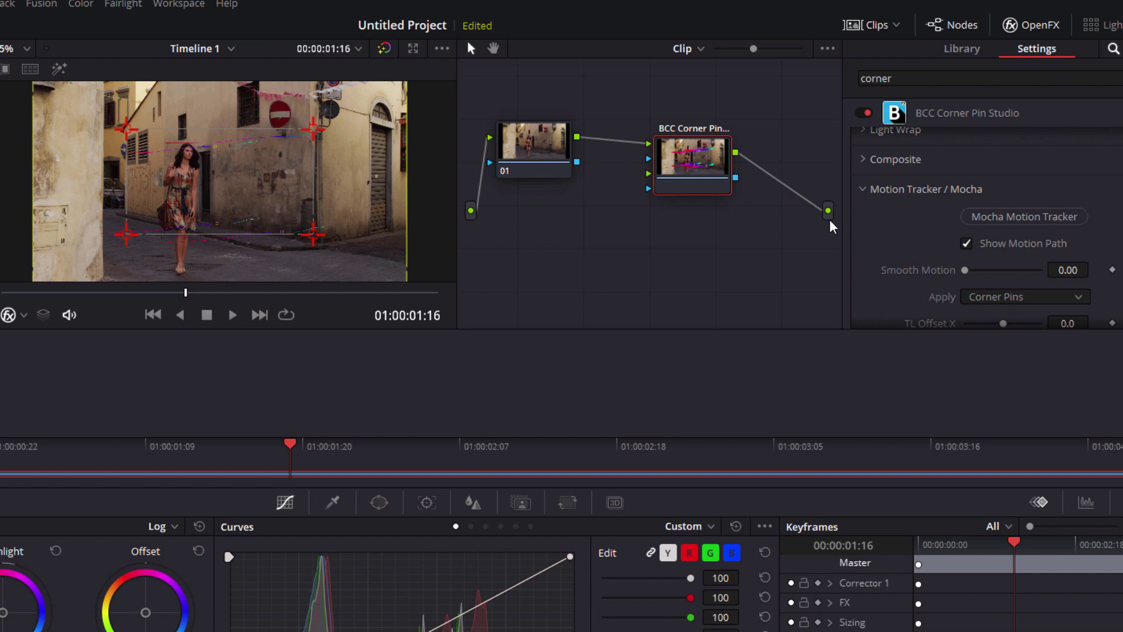
Switch from Motion Tracker to PixelChooser / Mocha settings and launch Mocha Mask / Track
{"action": "left_click", "coordinate": [863, 190]}
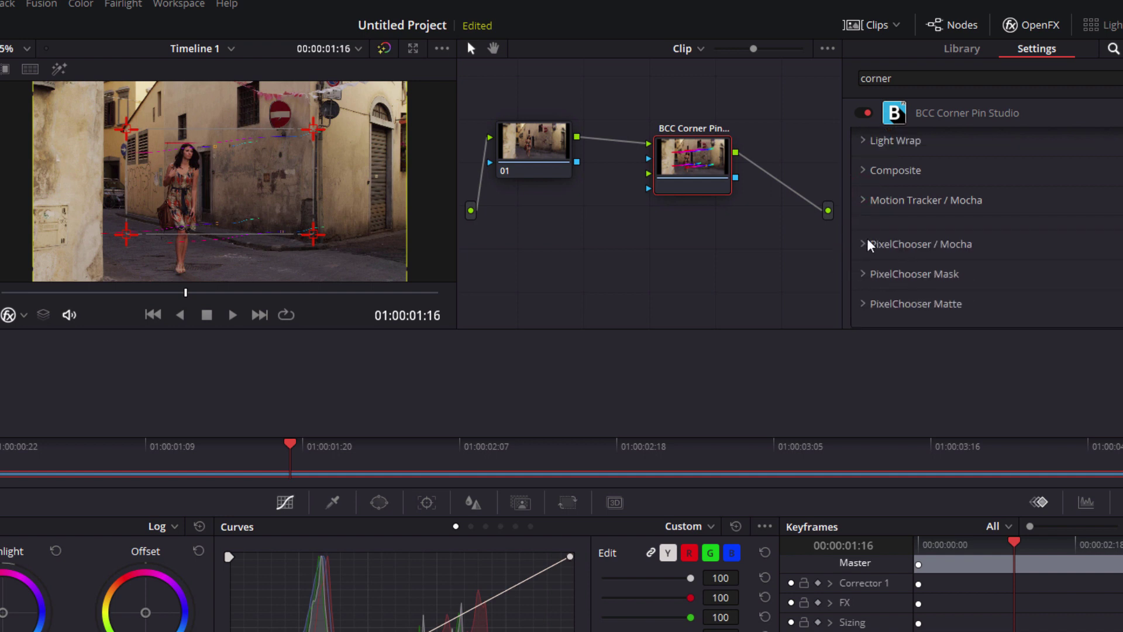
{"action": "left_click", "coordinate": [862, 244]}
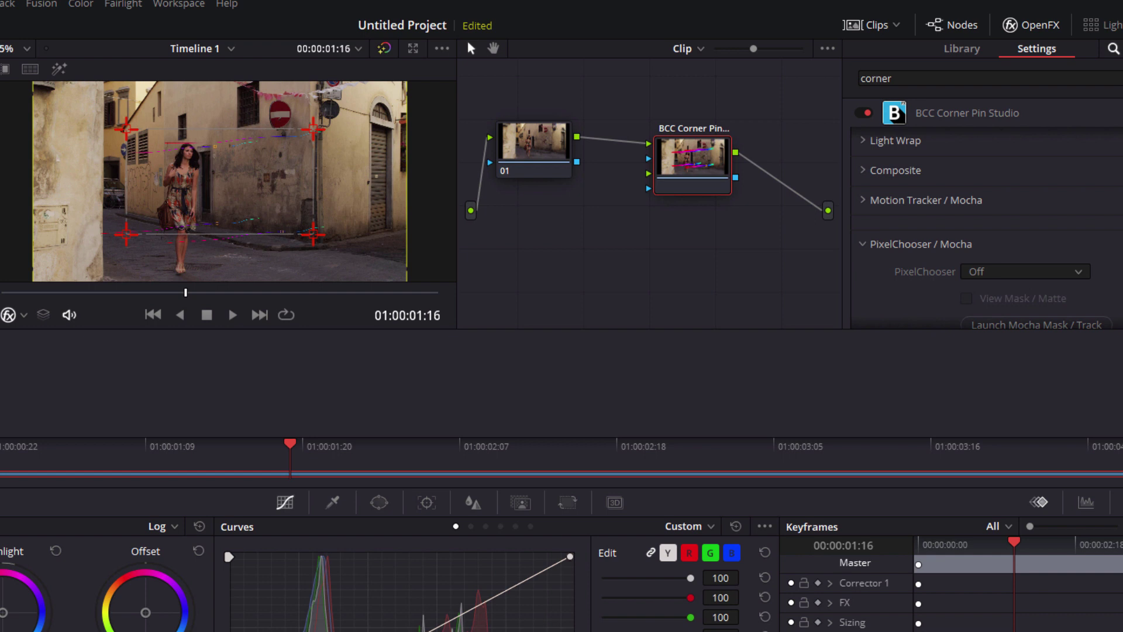
{"action": "scroll", "coordinate": [988, 234], "scroll_direction": "down", "scroll_amount": 3}
{"action": "left_click", "coordinate": [1005, 220]}
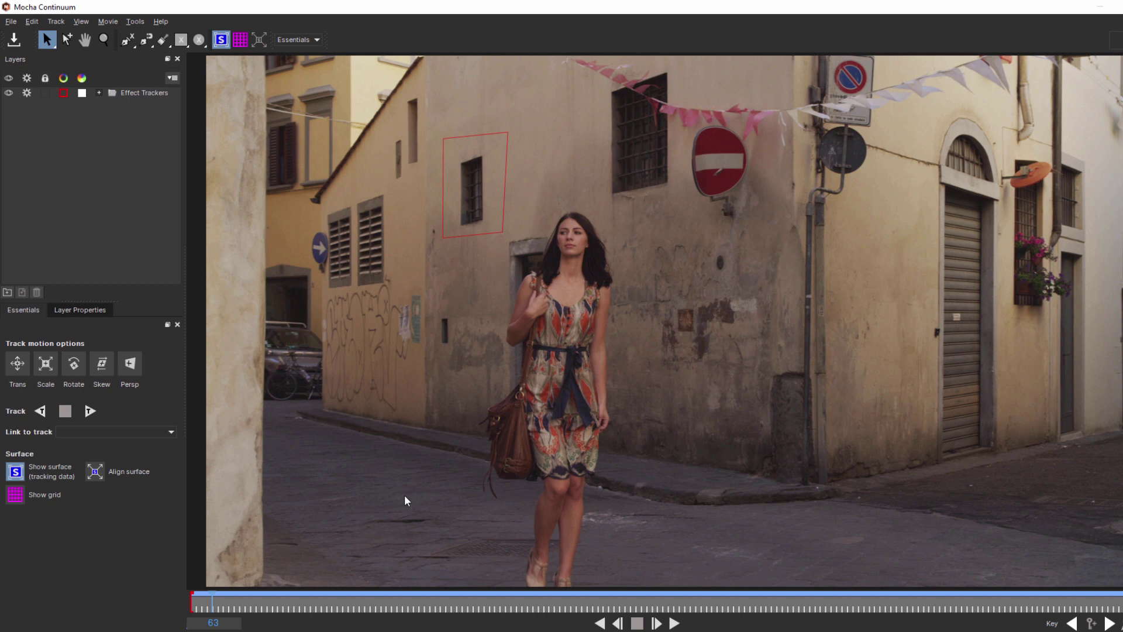
Paint a Quick Mask brush stroke over the walking woman
{"action": "left_click", "coordinate": [79, 186]}
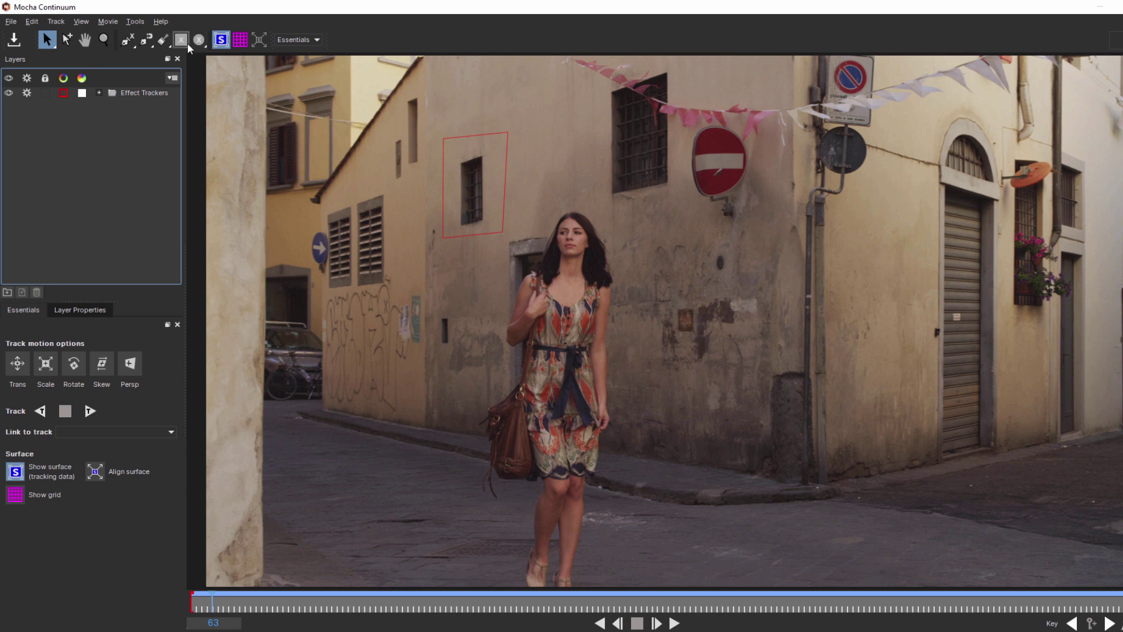
{"action": "left_click", "coordinate": [164, 39]}
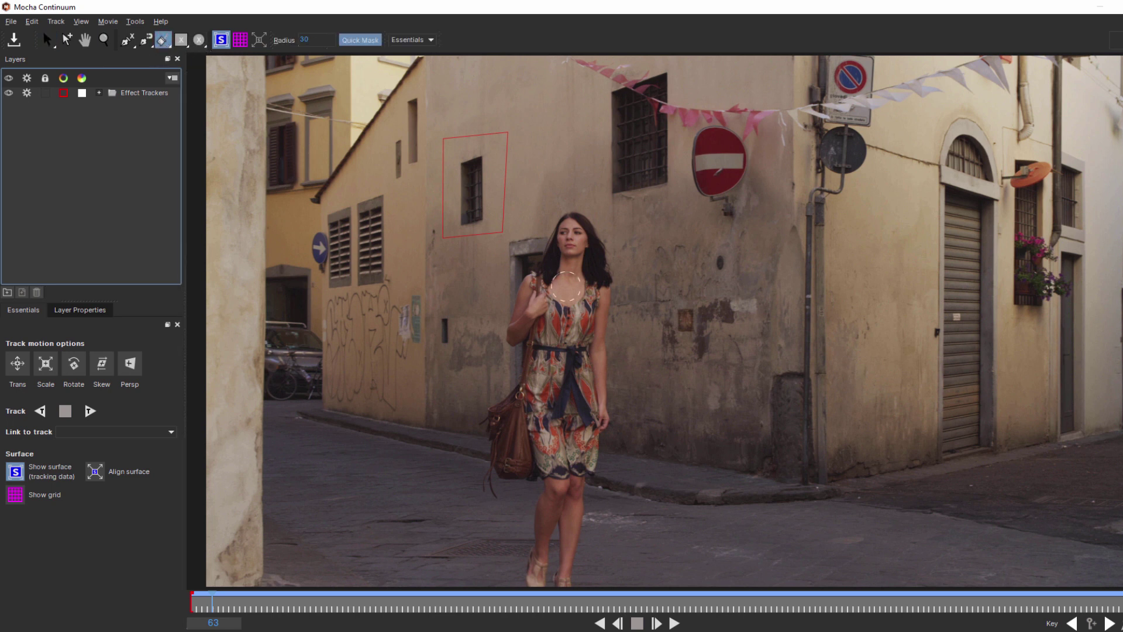
{"action": "mouse_move", "coordinate": [570, 227]}
{"action": "left_mouse_down"}
{"action": "mouse_move", "coordinate": [526, 342]}
{"action": "mouse_move", "coordinate": [525, 424]}
{"action": "mouse_move", "coordinate": [555, 473]}
{"action": "mouse_move", "coordinate": [589, 430]}
{"action": "mouse_move", "coordinate": [576, 224]}
{"action": "mouse_move", "coordinate": [572, 376]}
{"action": "left_mouse_up"}
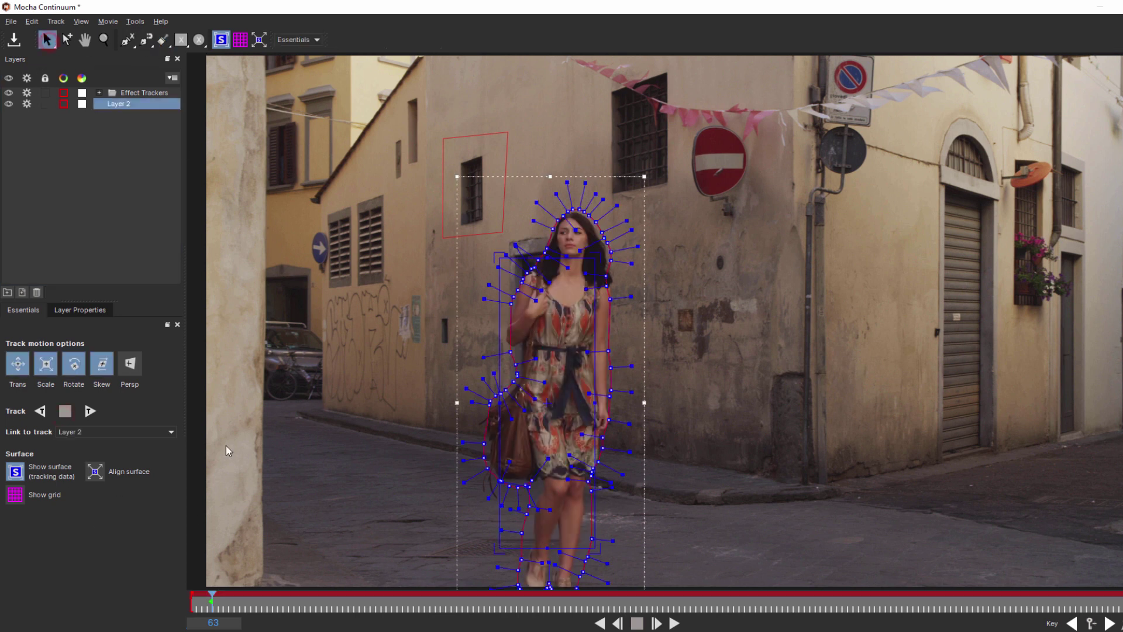
Track the mask forward past frames 80 and 88, moving the tracking surface down over the bag
{"action": "left_click", "coordinate": [91, 411]}
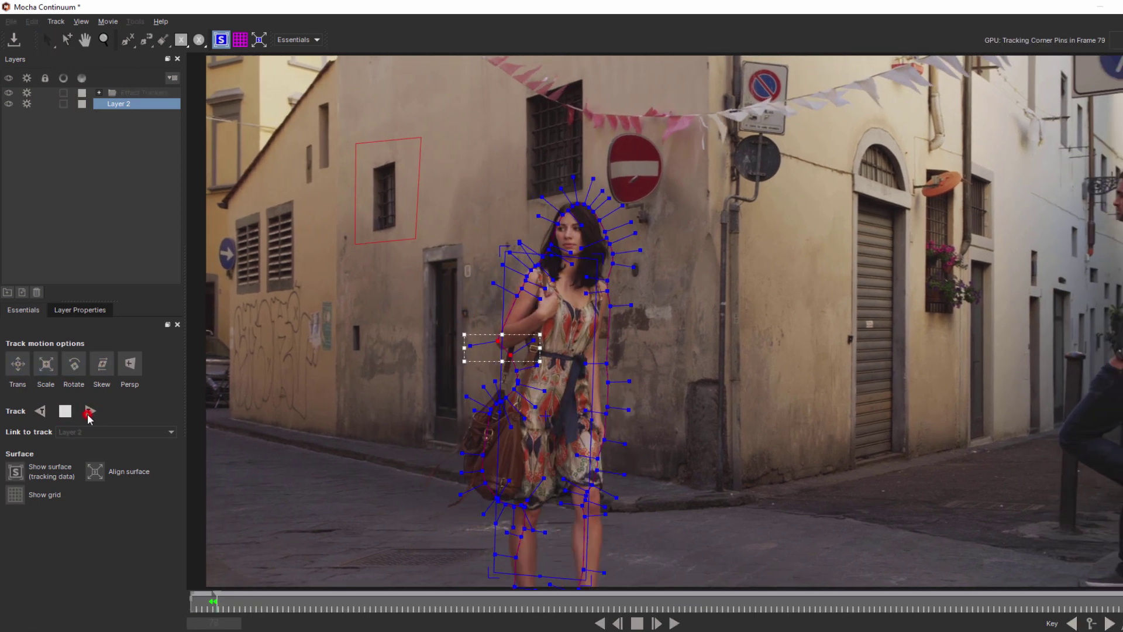
{"action": "left_click", "coordinate": [65, 411]}
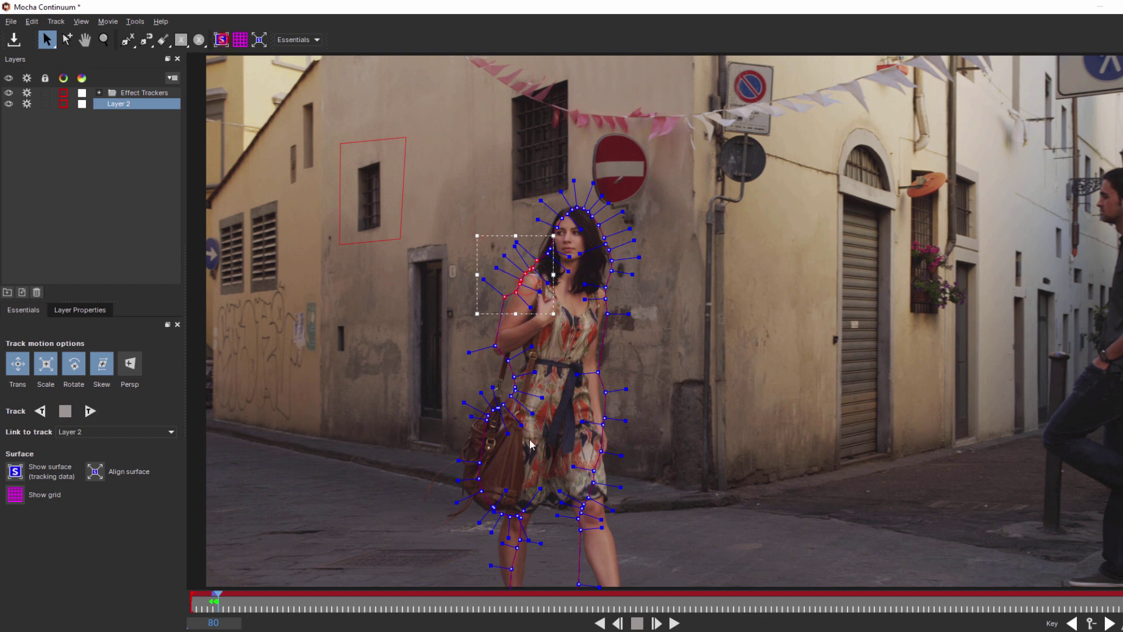
{"action": "left_click", "coordinate": [90, 410]}
{"action": "left_click", "coordinate": [65, 410]}
{"action": "left_click", "coordinate": [453, 262]}
{"action": "left_click", "coordinate": [481, 340]}
{"action": "left_click_drag", "start_coordinate": [483, 348], "coordinate": [485, 468]}
{"action": "left_click", "coordinate": [90, 410]}
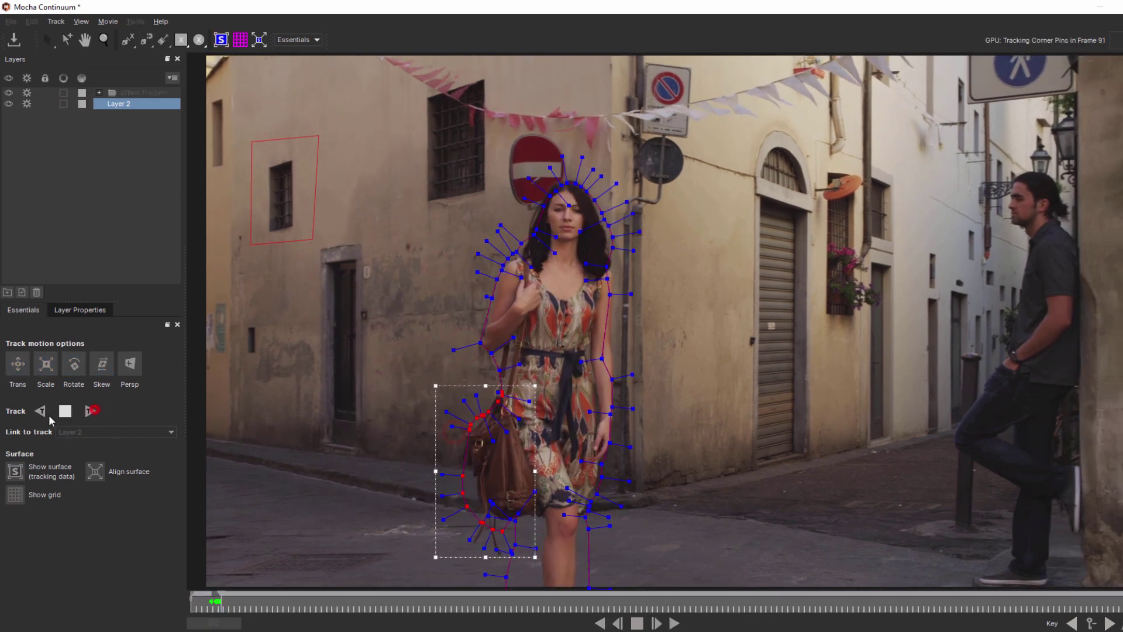
{"action": "left_click", "coordinate": [65, 410]}
Track the woman's mask backwards from frame 67 to the start of the clip
{"action": "left_click", "coordinate": [214, 604]}
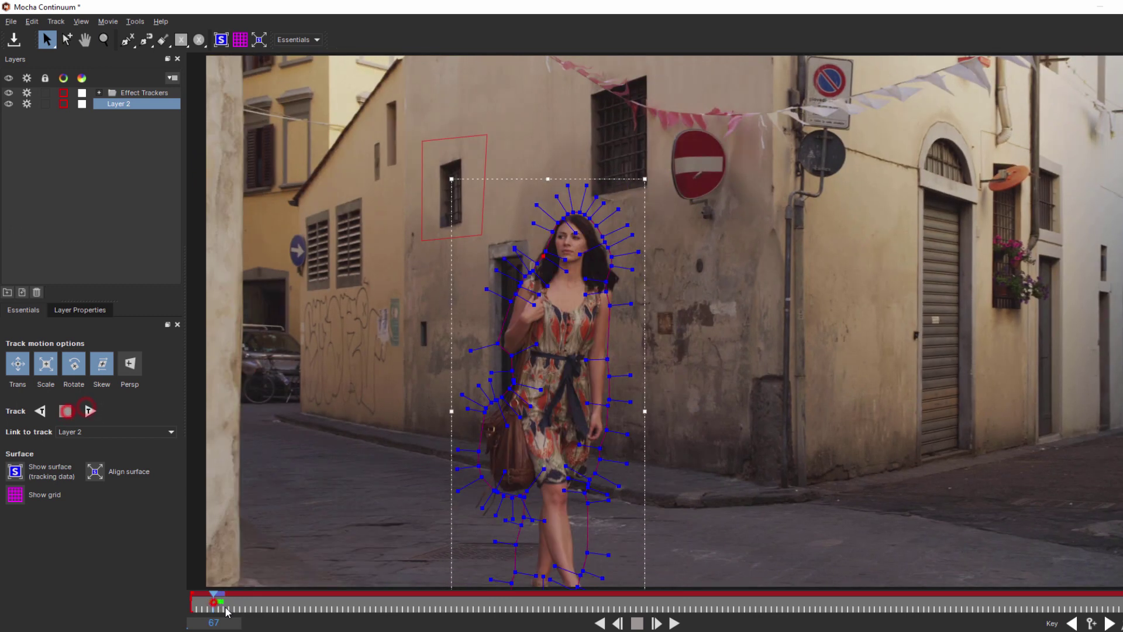
{"action": "key", "text": "z"}
{"action": "left_click", "coordinate": [612, 358]}
{"action": "key", "text": "z"}
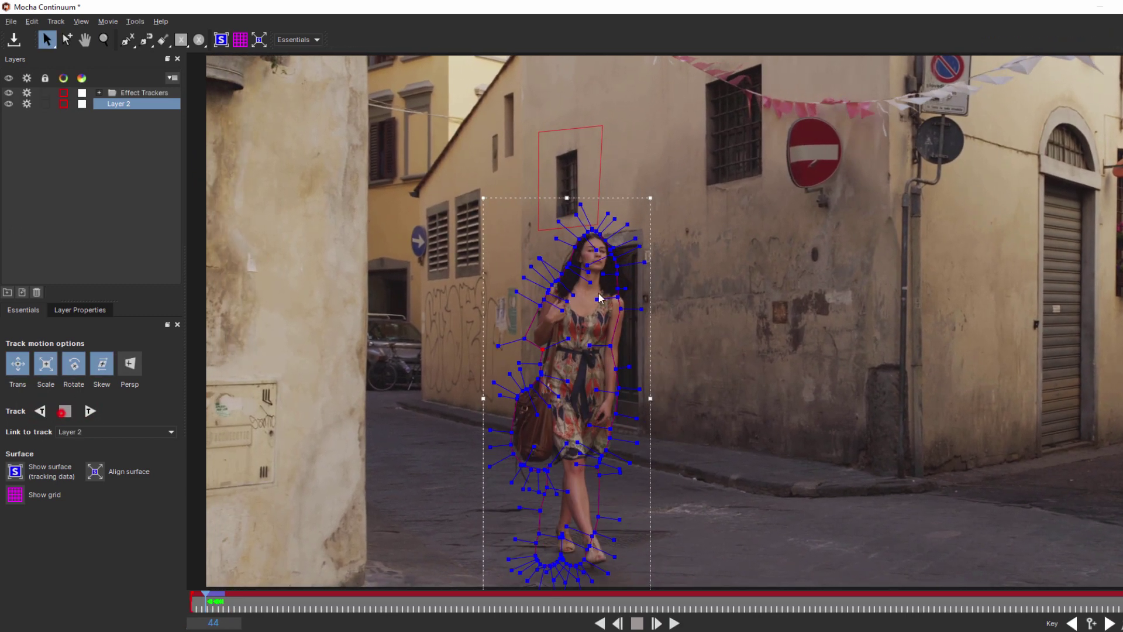
{"action": "left_click", "coordinate": [40, 410]}
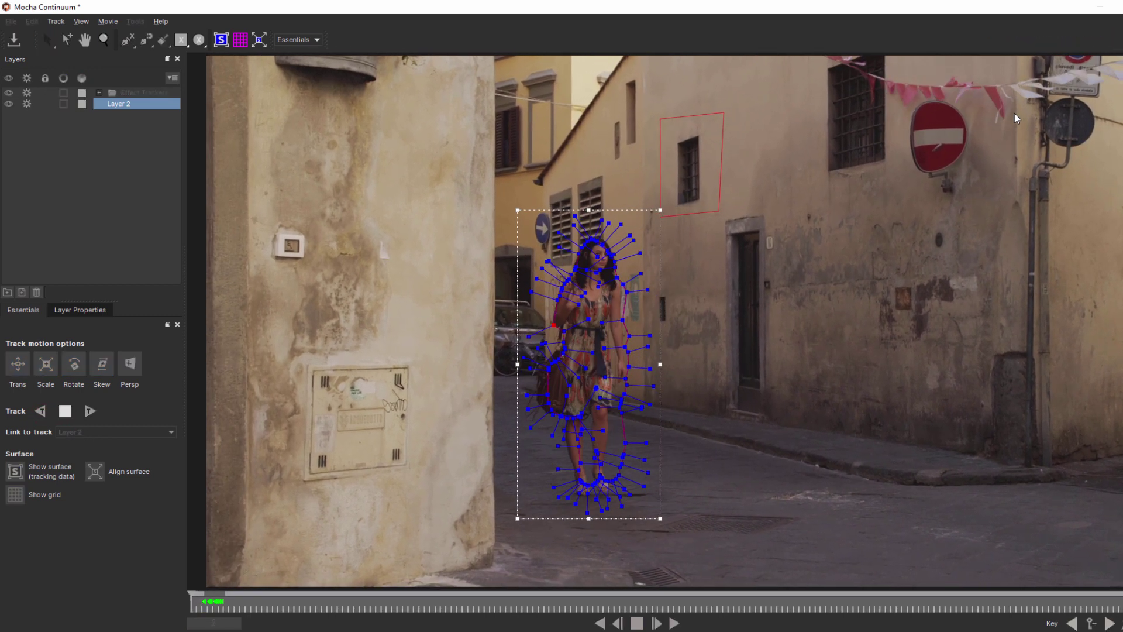
Check the mask around frames 68–77, adjust the outline at her hair, then close Mocha and save
{"action": "left_click", "coordinate": [215, 608]}
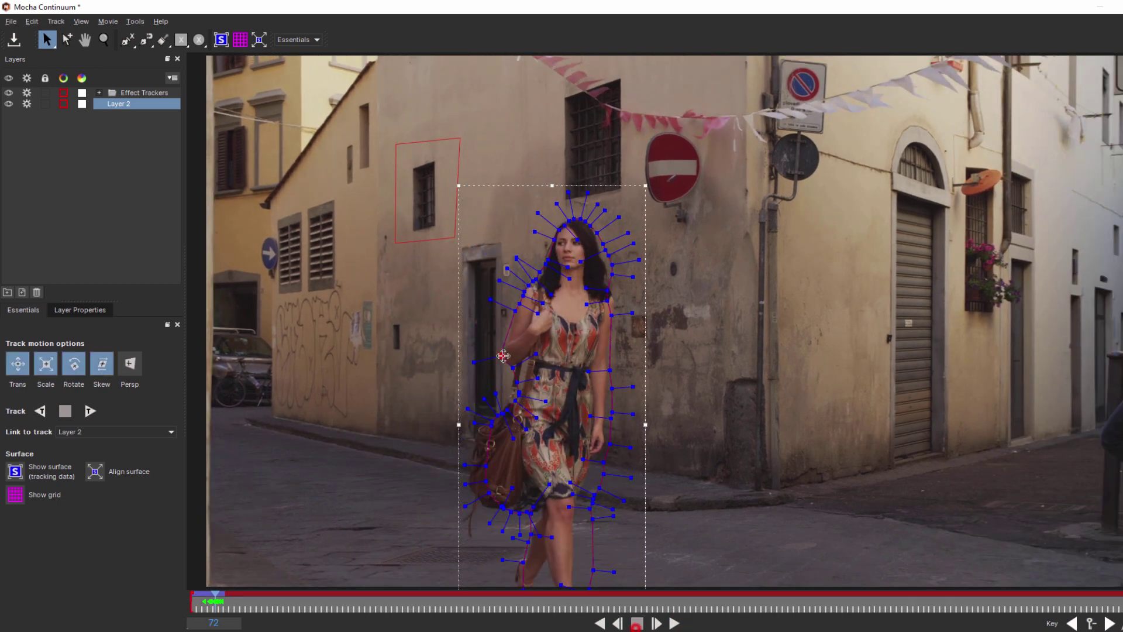
{"action": "key", "text": "Right"}
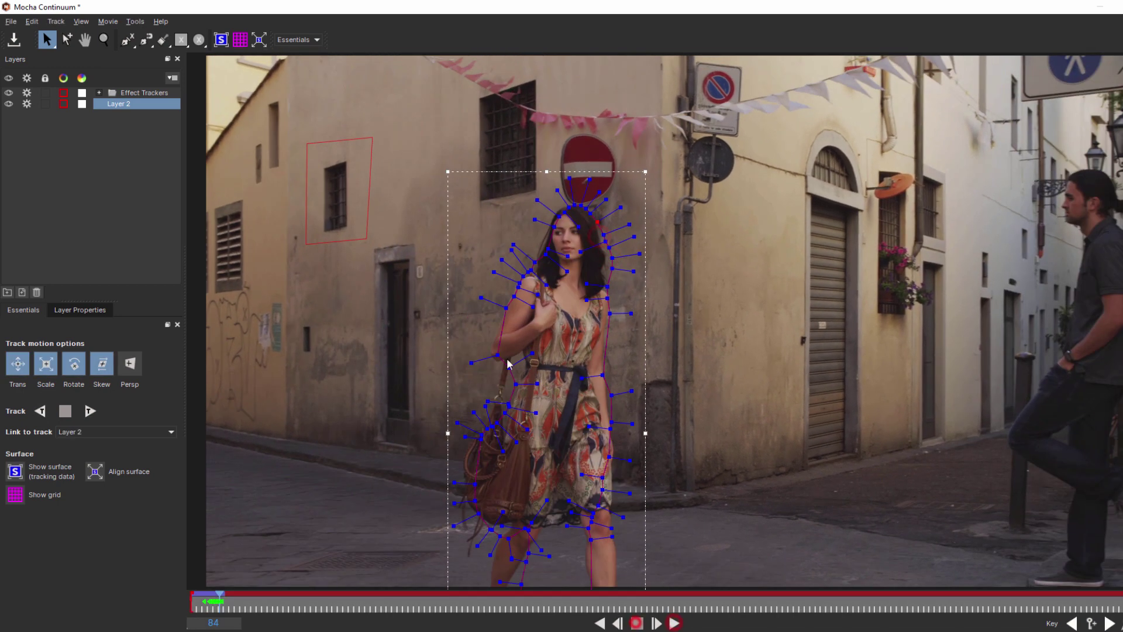
{"action": "key", "text": "Left"}
{"action": "key", "text": "Left"}
{"action": "key", "text": "Left"}
{"action": "key", "text": "Left"}
{"action": "key", "text": "Left"}
{"action": "key", "text": "Left"}
{"action": "key", "text": "Left"}
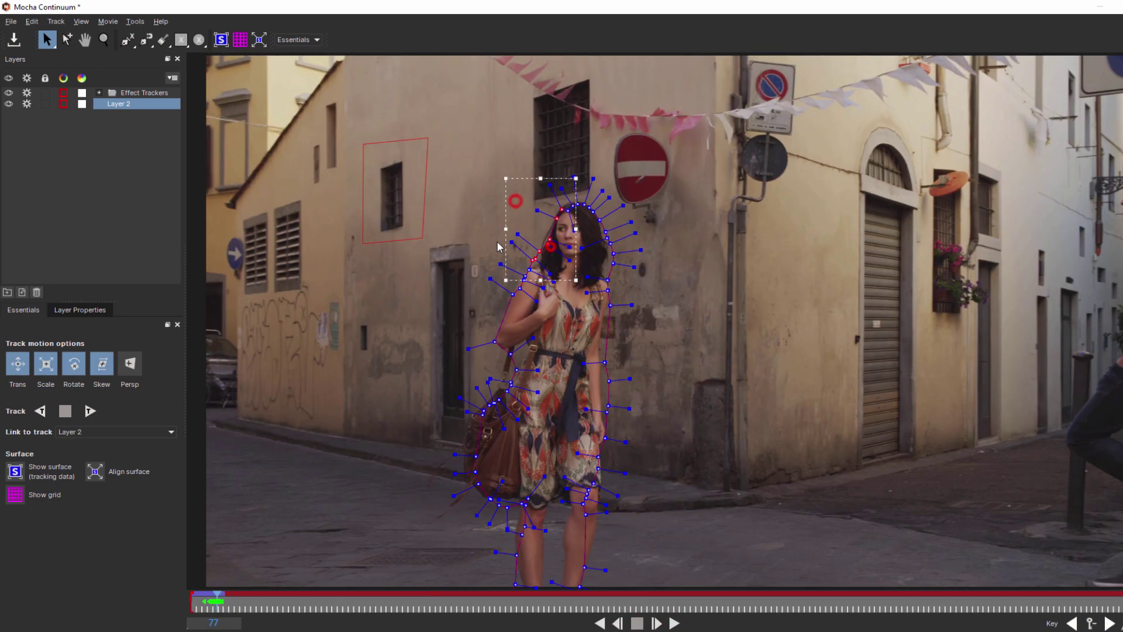
{"action": "left_click_drag", "start_coordinate": [611, 268], "coordinate": [612, 269]}
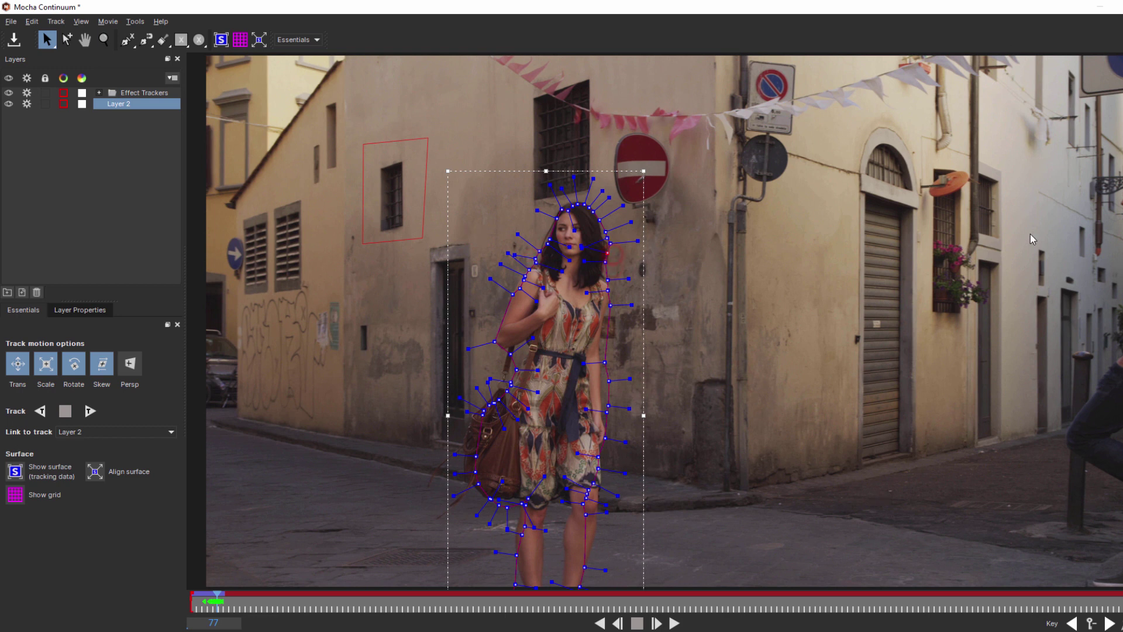
{"action": "key", "text": "ctrl+q"}
{"action": "left_click", "coordinate": [759, 350]}
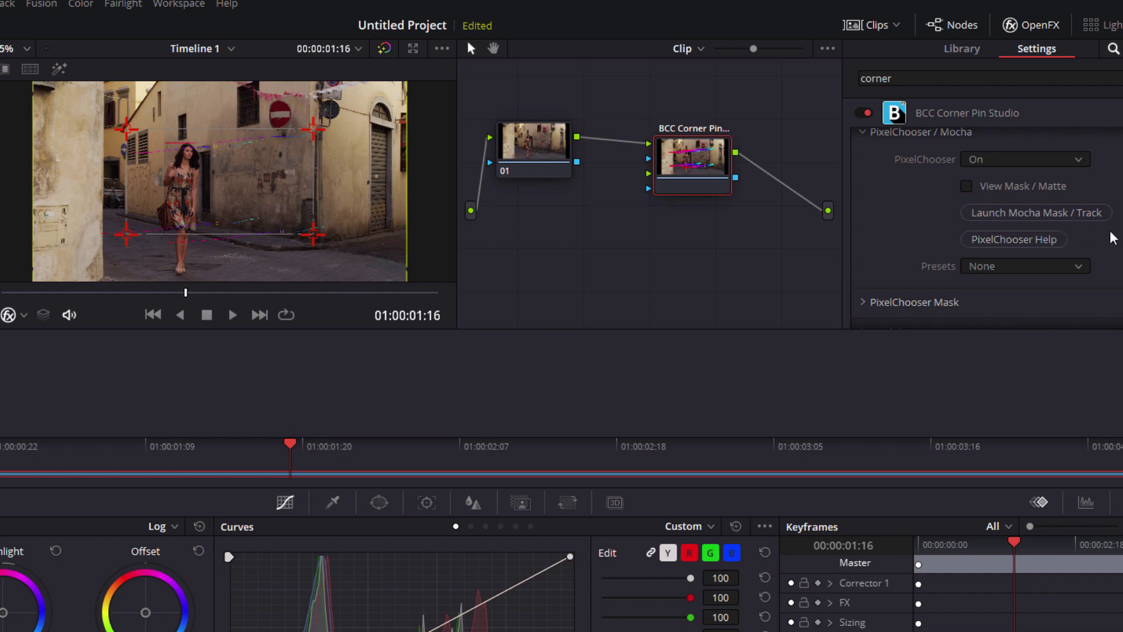
Turn off the motion paths in the corner pin's Motion Tracker settings
{"action": "scroll", "coordinate": [1118, 246], "scroll_direction": "up", "scroll_amount": 3}
{"action": "left_click", "coordinate": [867, 237]}
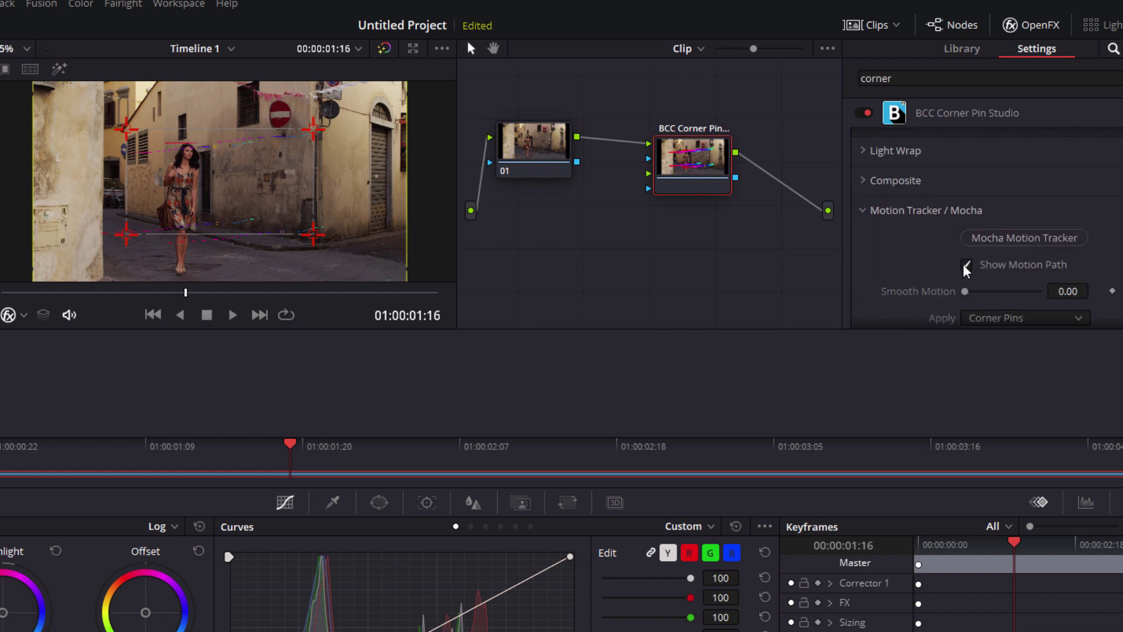
{"action": "left_click", "coordinate": [965, 261]}
{"action": "left_click", "coordinate": [861, 209]}
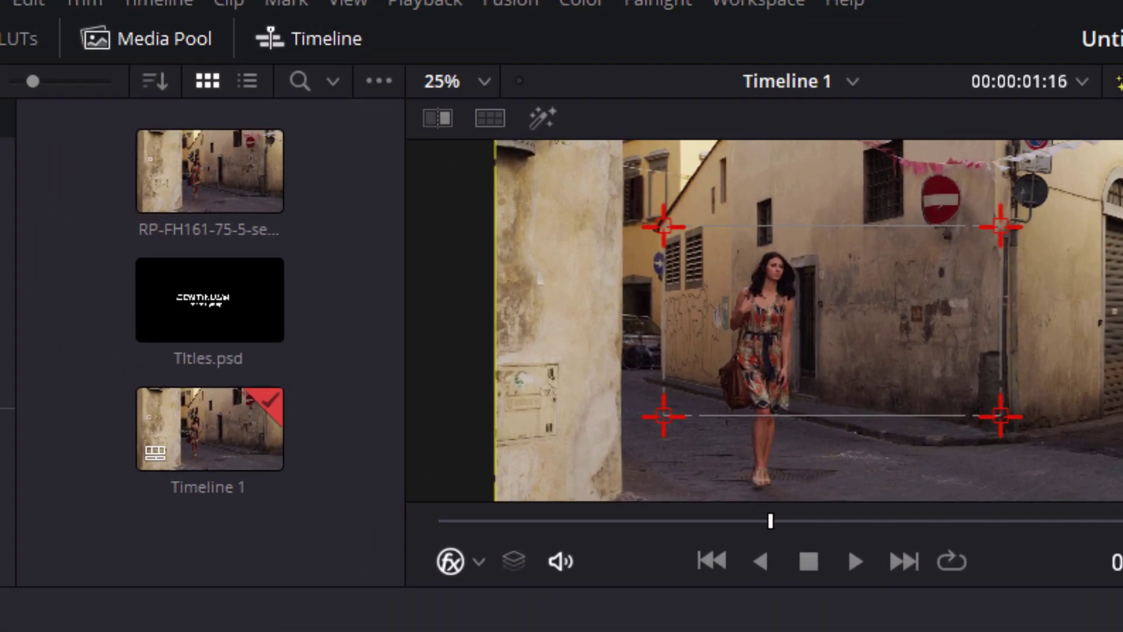
Add Titles.psd as an External Matte using the CONTINUUM TITLES layer, wired into the corner pin node
{"action": "left_click_drag", "start_coordinate": [233, 319], "coordinate": [1122, 496]}
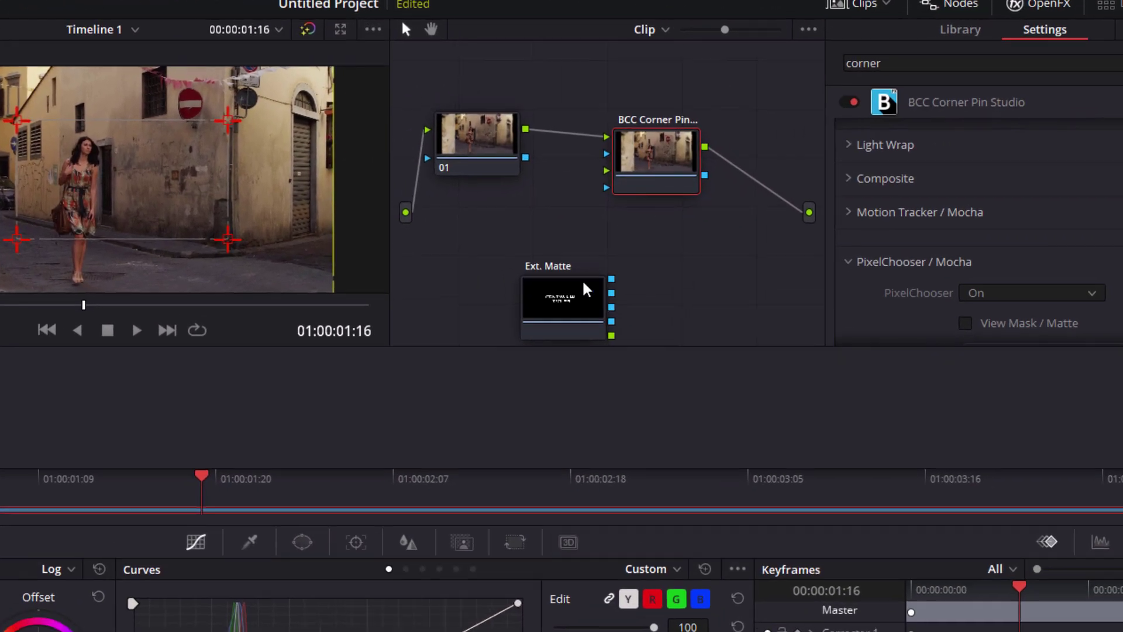
{"action": "left_click", "coordinate": [587, 289]}
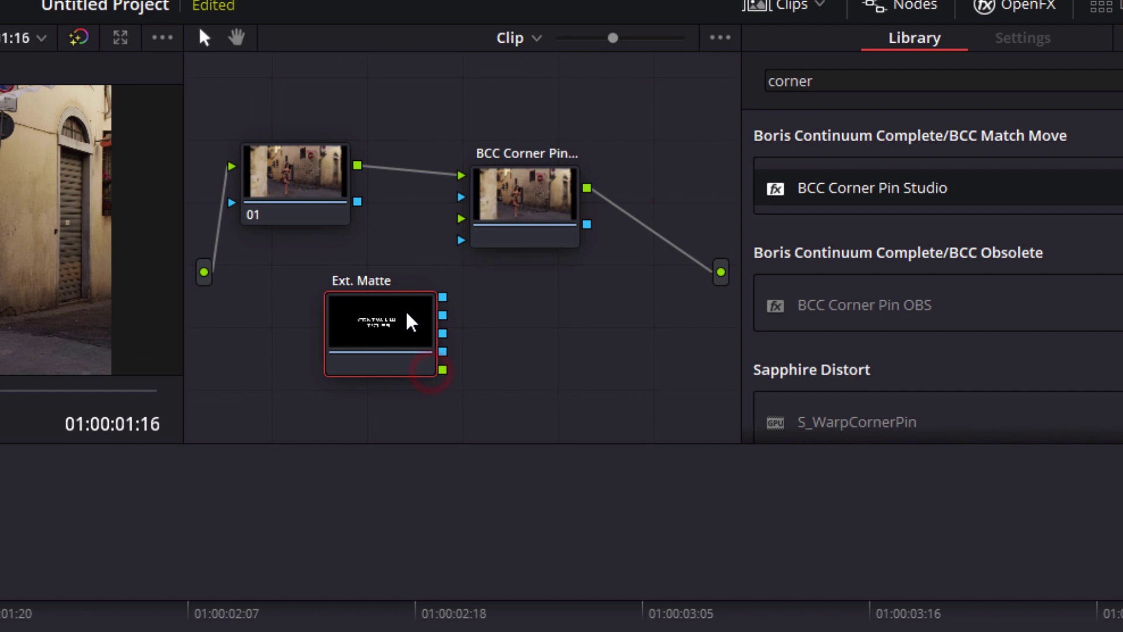
{"action": "right_click", "coordinate": [411, 322]}
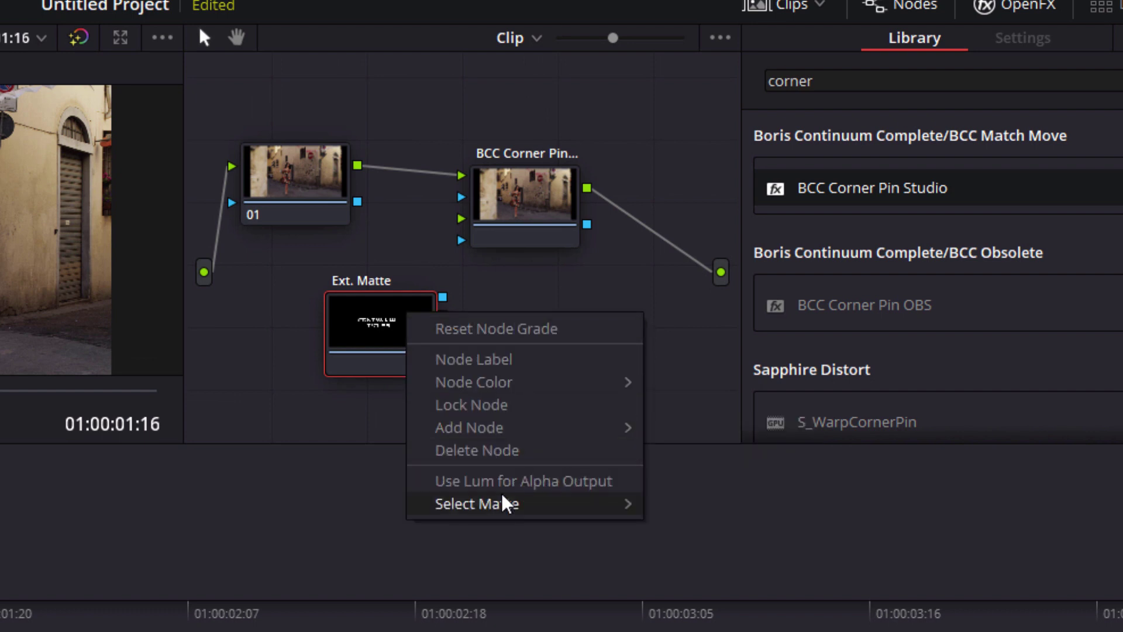
{"action": "mouse_move", "coordinate": [506, 517]}
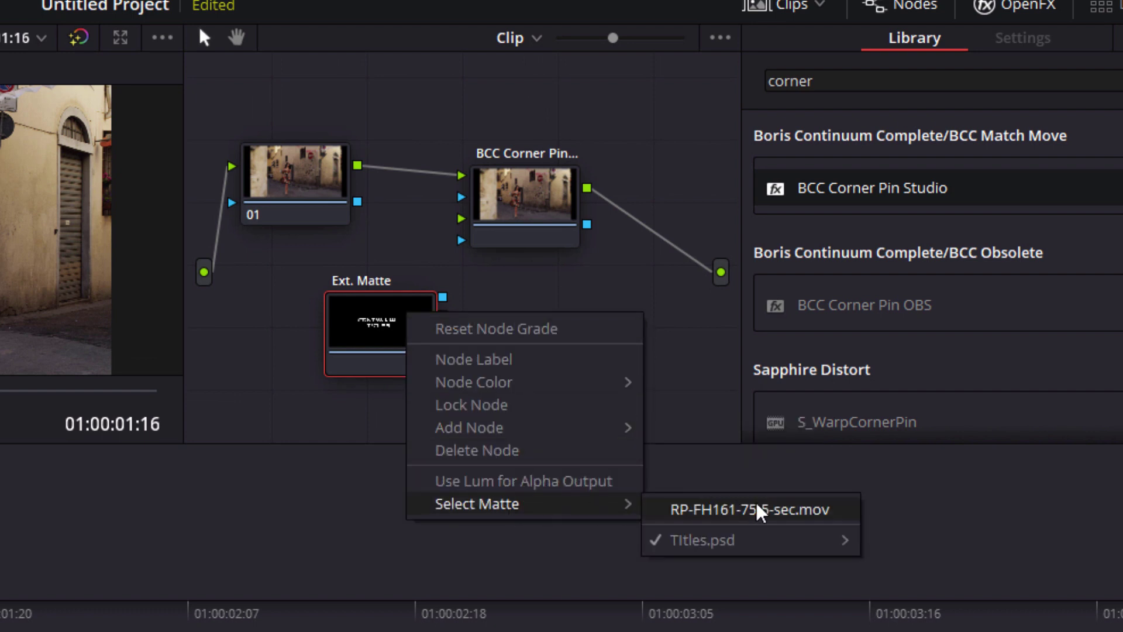
{"action": "mouse_move", "coordinate": [762, 553]}
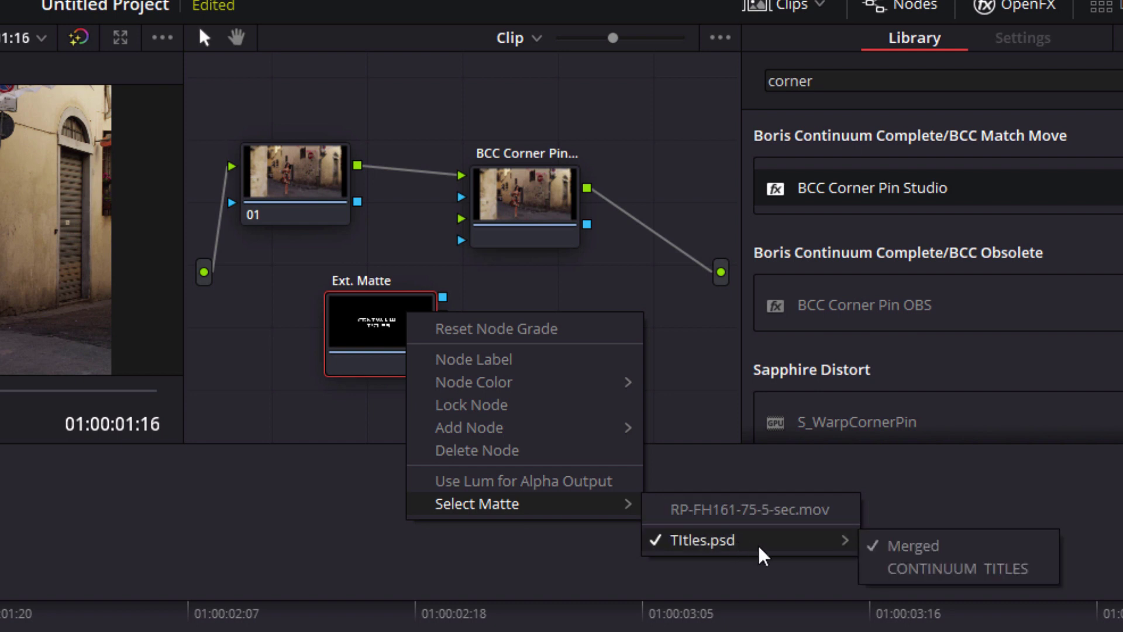
{"action": "left_click", "coordinate": [992, 570]}
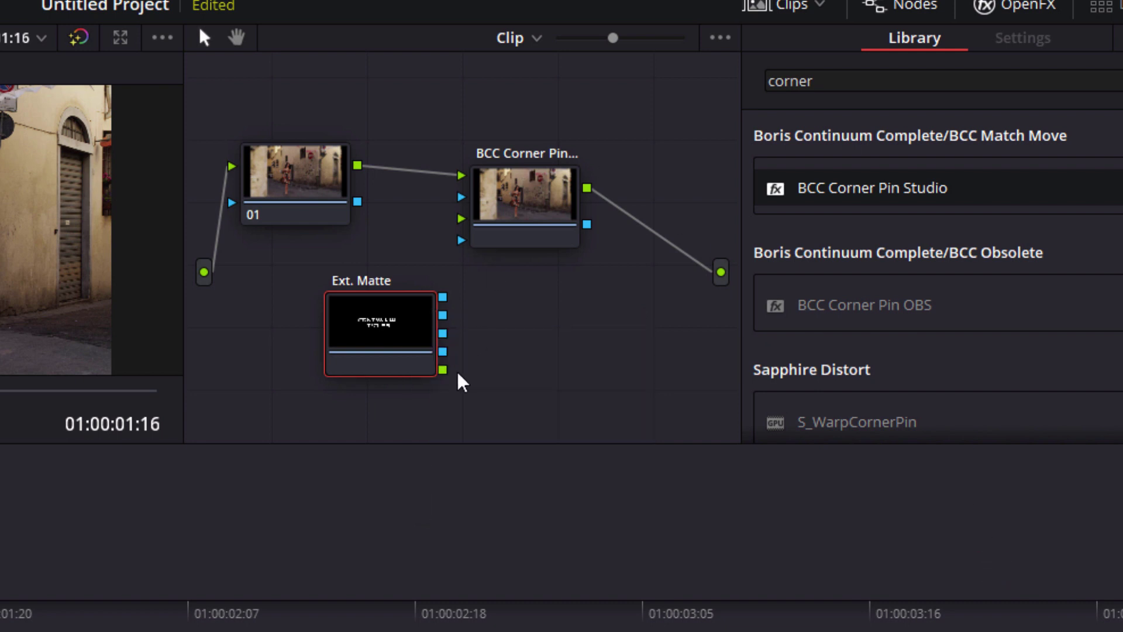
{"action": "left_click_drag", "start_coordinate": [443, 369], "coordinate": [461, 218]}
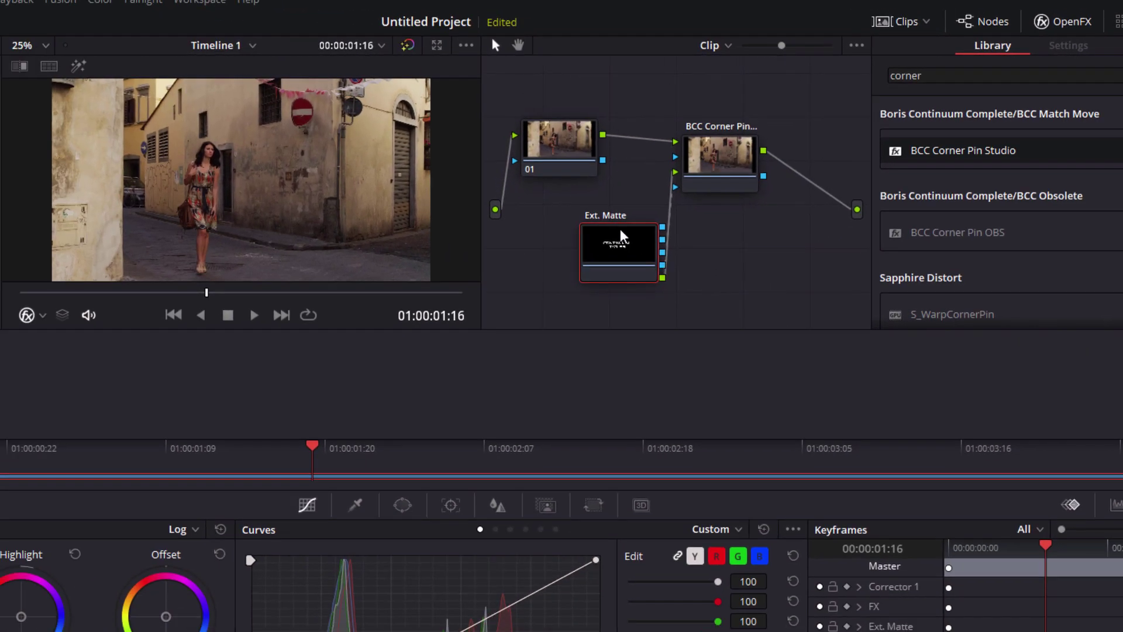
{"action": "left_click_drag", "start_coordinate": [626, 242], "coordinate": [562, 243]}
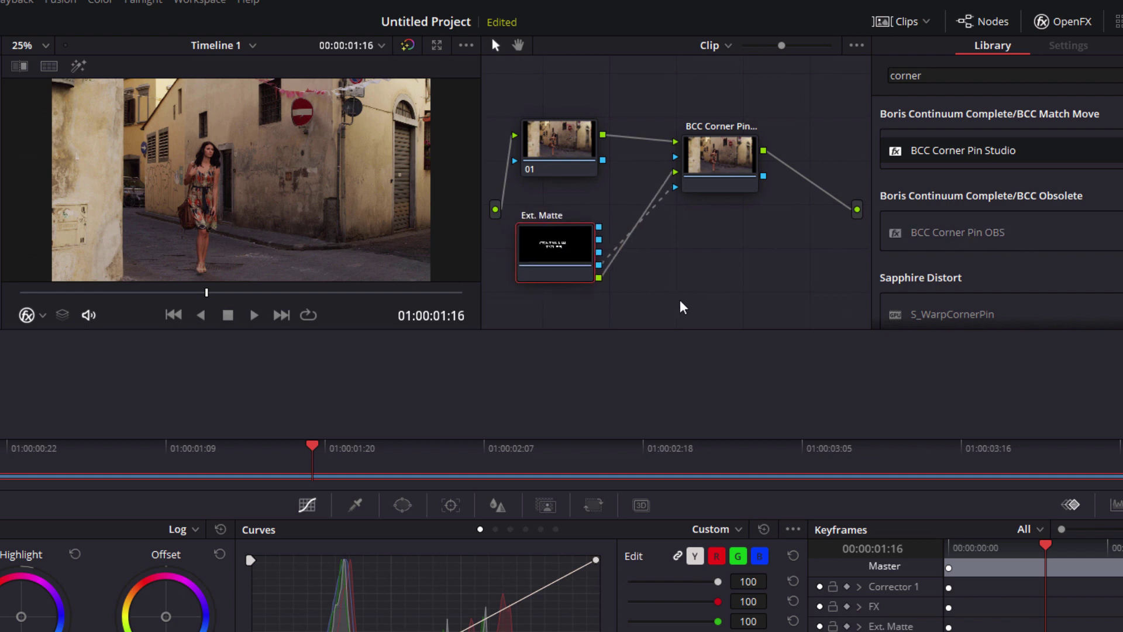
Select the corner pin node and play the clip to check the pinned text
{"action": "left_click", "coordinate": [730, 157]}
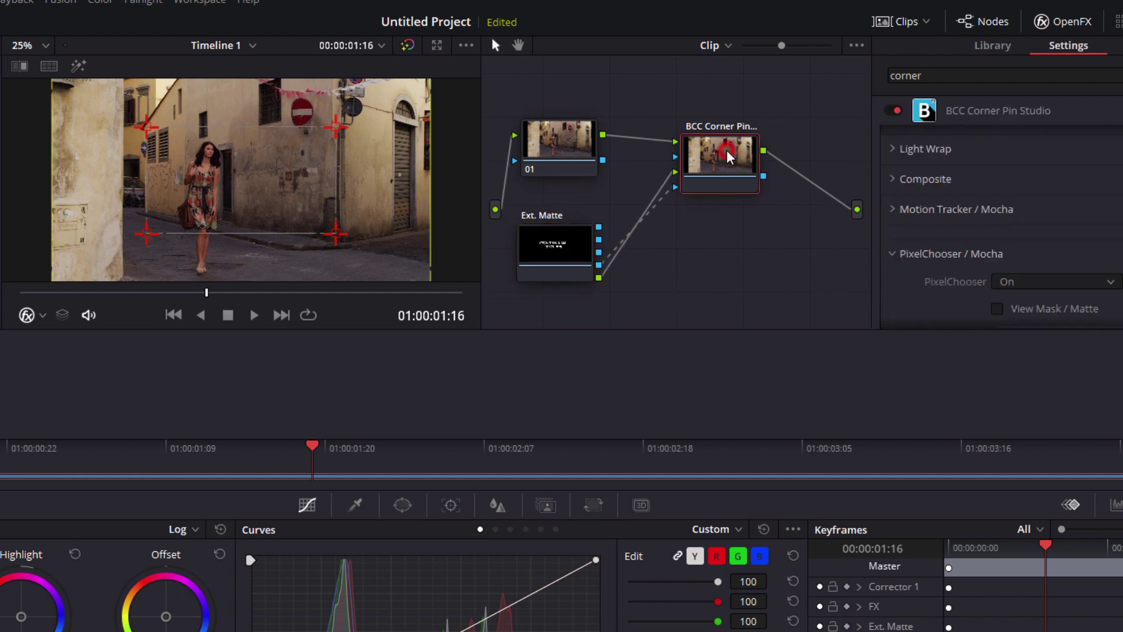
{"action": "left_click", "coordinate": [253, 316]}
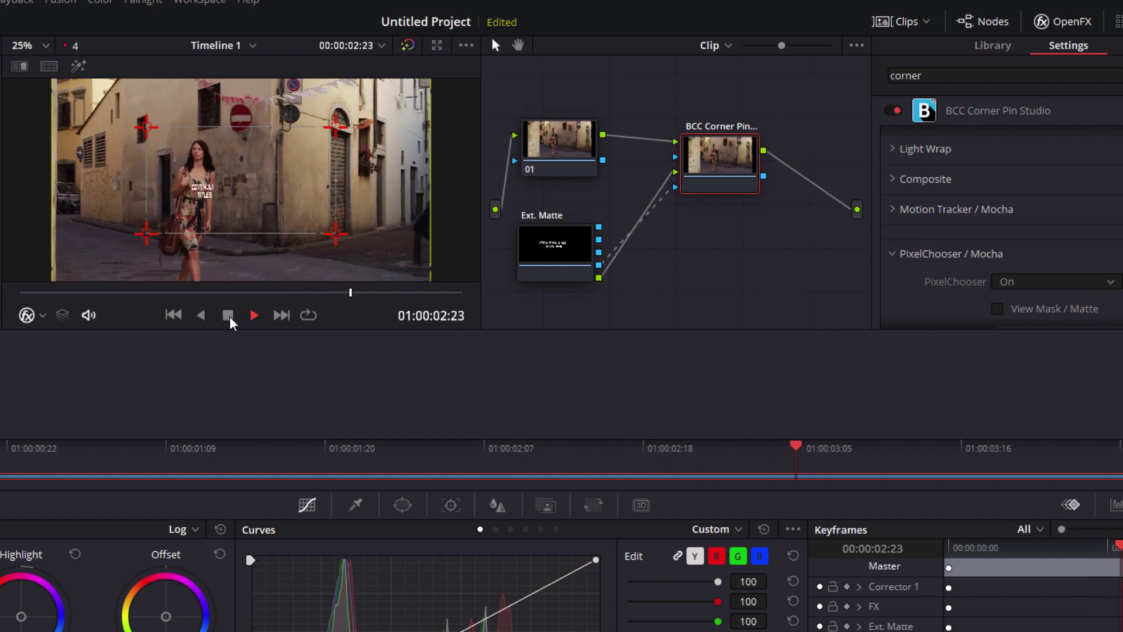
{"action": "left_click", "coordinate": [228, 315]}
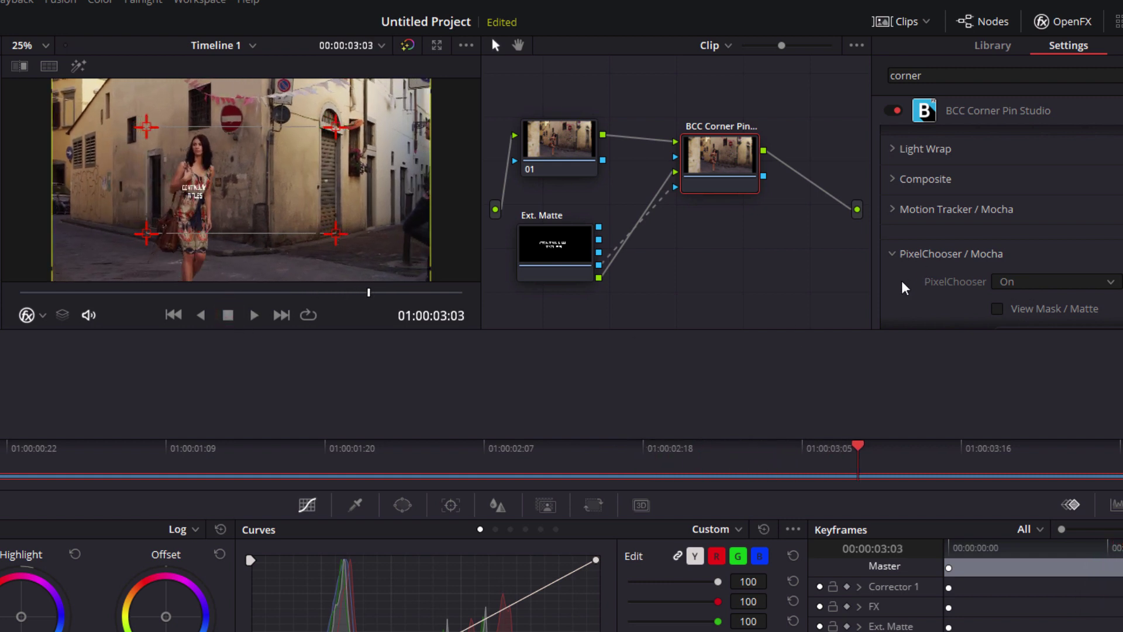
Tick Invert Mask under PixelChooser Mask and scrub to confirm the woman passes in front
{"action": "scroll", "coordinate": [903, 289], "scroll_direction": "down", "scroll_amount": 2}
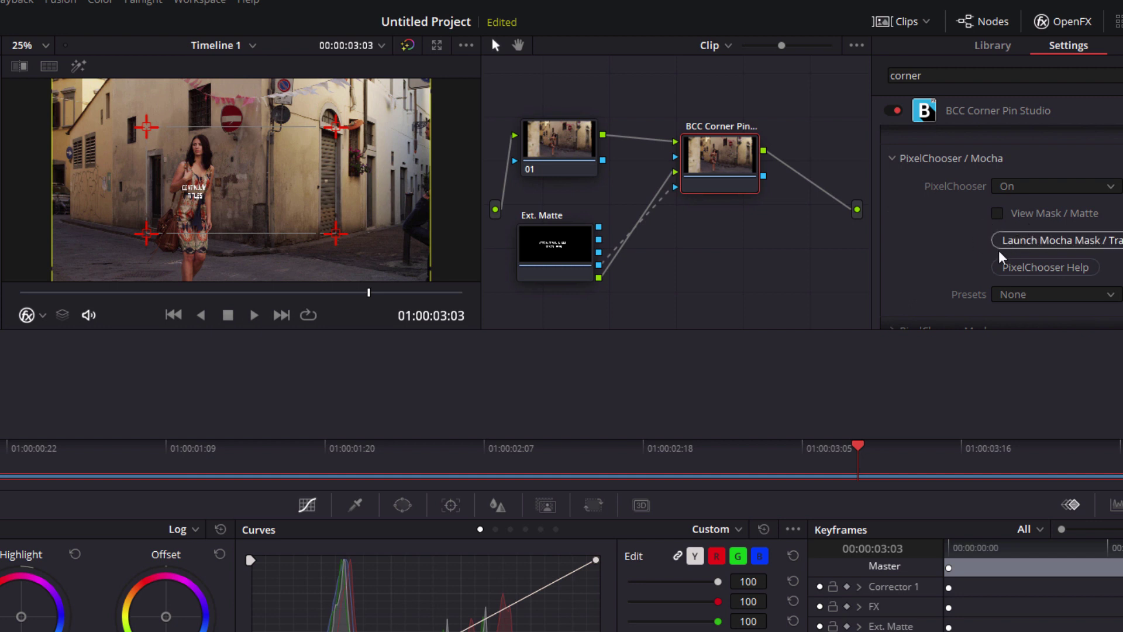
{"action": "scroll", "coordinate": [931, 272], "scroll_direction": "down", "scroll_amount": 1}
{"action": "left_click", "coordinate": [892, 284]}
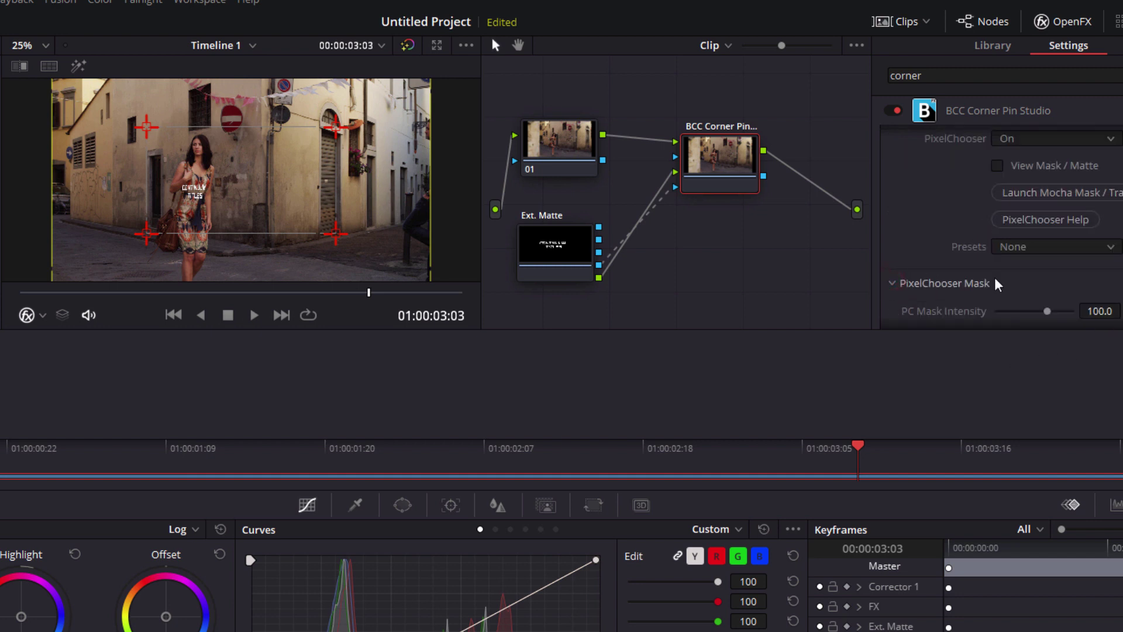
{"action": "scroll", "coordinate": [935, 288], "scroll_direction": "down", "scroll_amount": 1}
{"action": "left_click", "coordinate": [997, 250]}
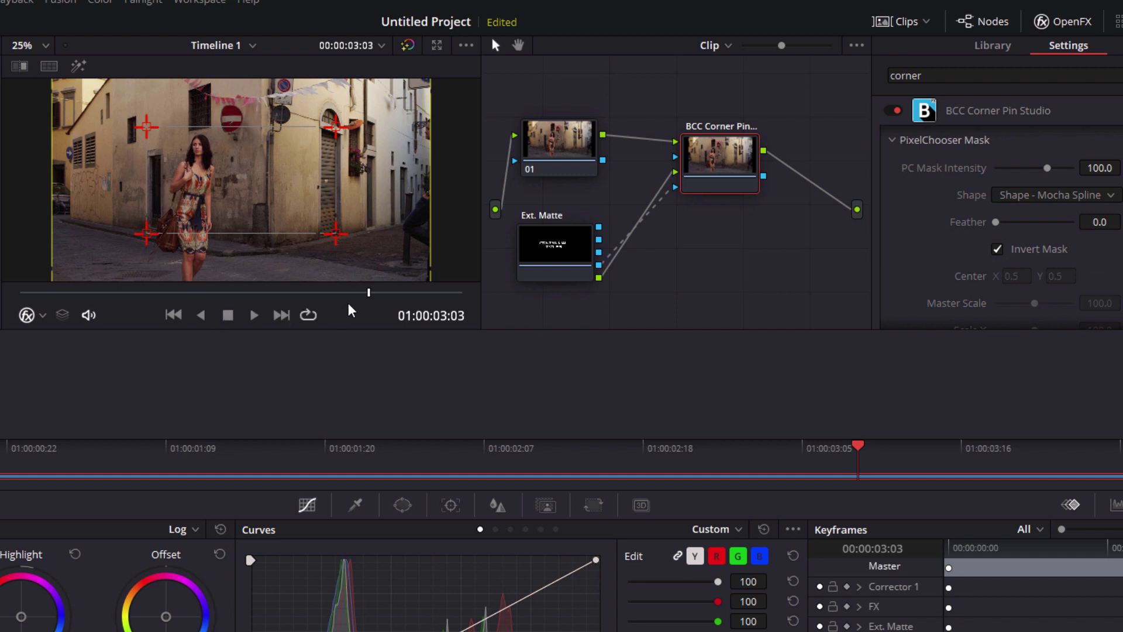
{"action": "left_click_drag", "start_coordinate": [369, 297], "coordinate": [172, 292]}
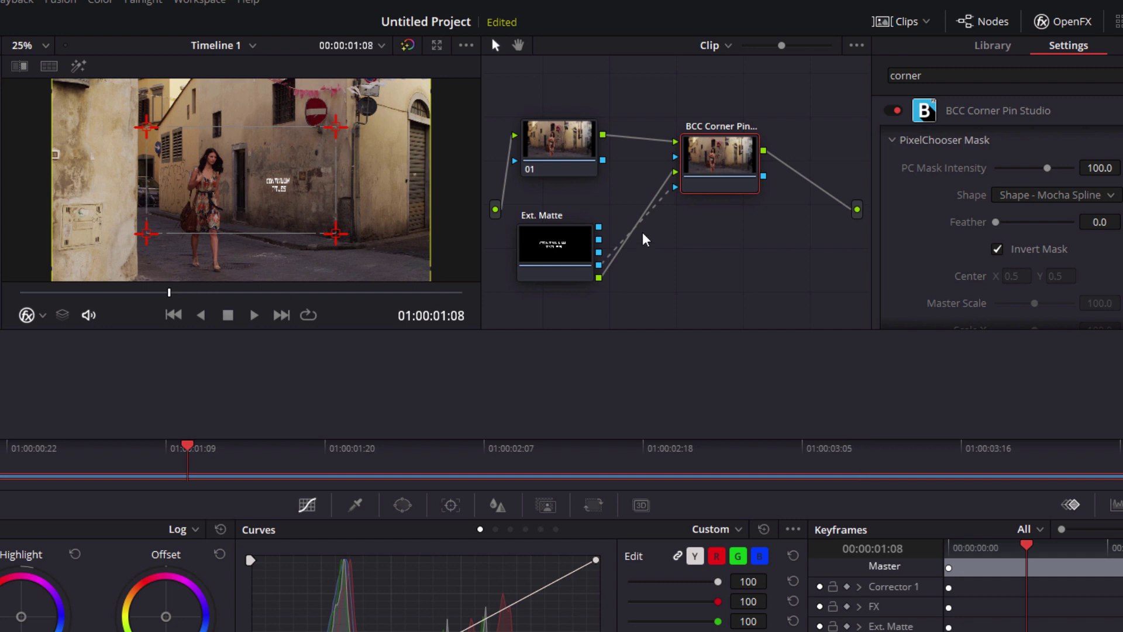
{"action": "scroll", "coordinate": [729, 200], "scroll_direction": "down", "scroll_amount": 2}
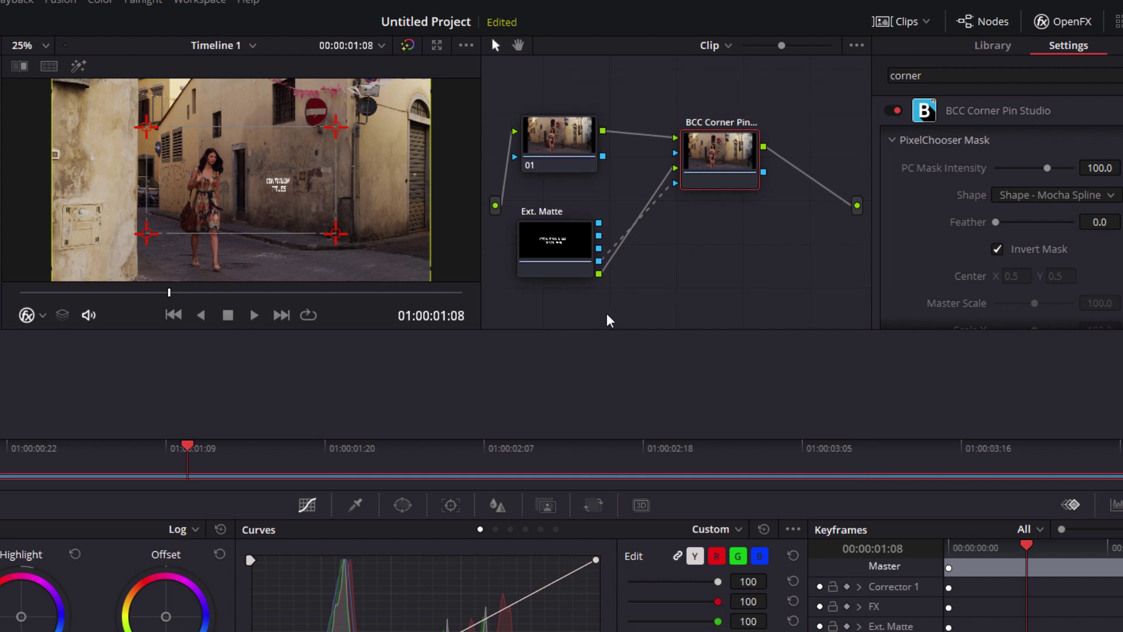
Move the mask point beside the woman's hair in Mocha, then save and close the mask project
{"action": "left_click_drag", "start_coordinate": [556, 256], "coordinate": [597, 270]}
{"action": "left_click", "coordinate": [723, 153]}
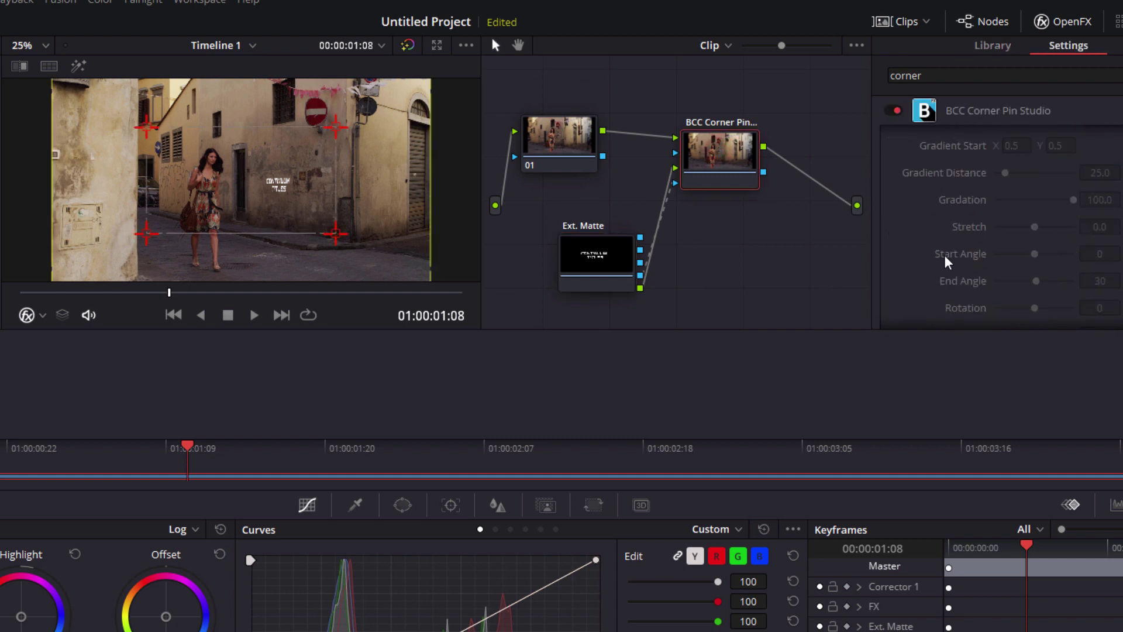
{"action": "scroll", "coordinate": [938, 273], "scroll_direction": "up", "scroll_amount": 3}
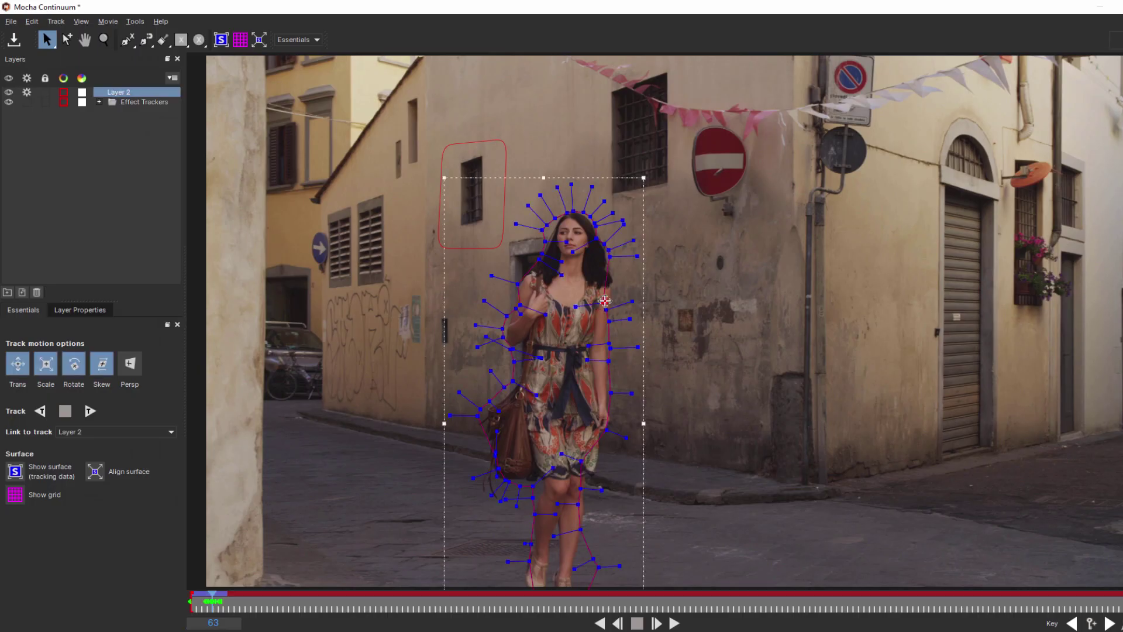
{"action": "left_click_drag", "start_coordinate": [611, 254], "coordinate": [613, 279]}
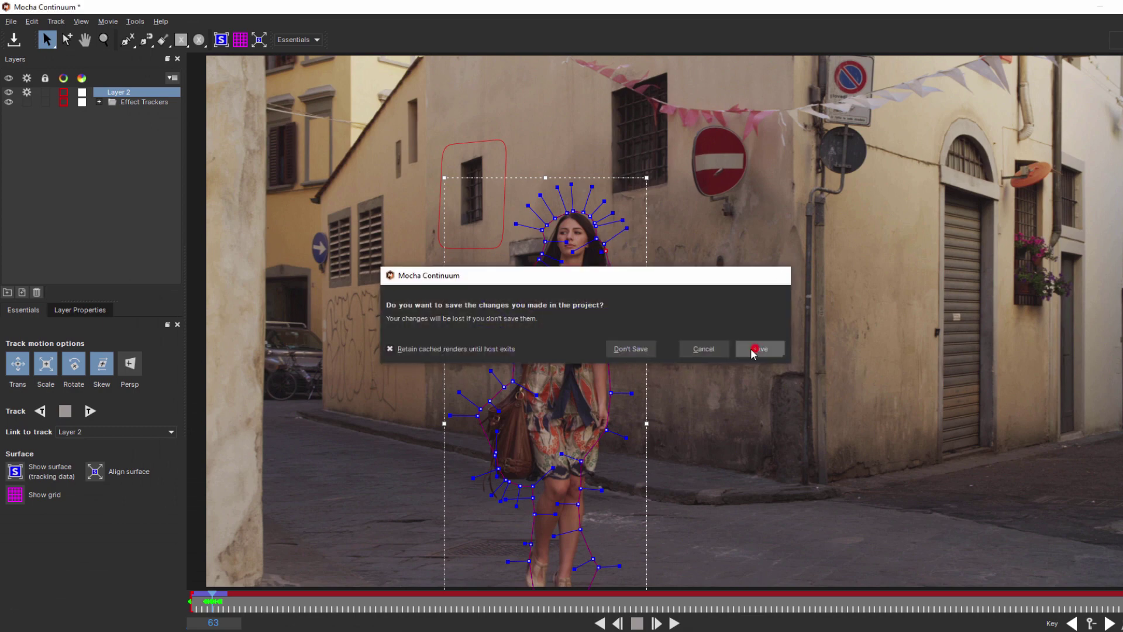
{"action": "left_click", "coordinate": [729, 345]}
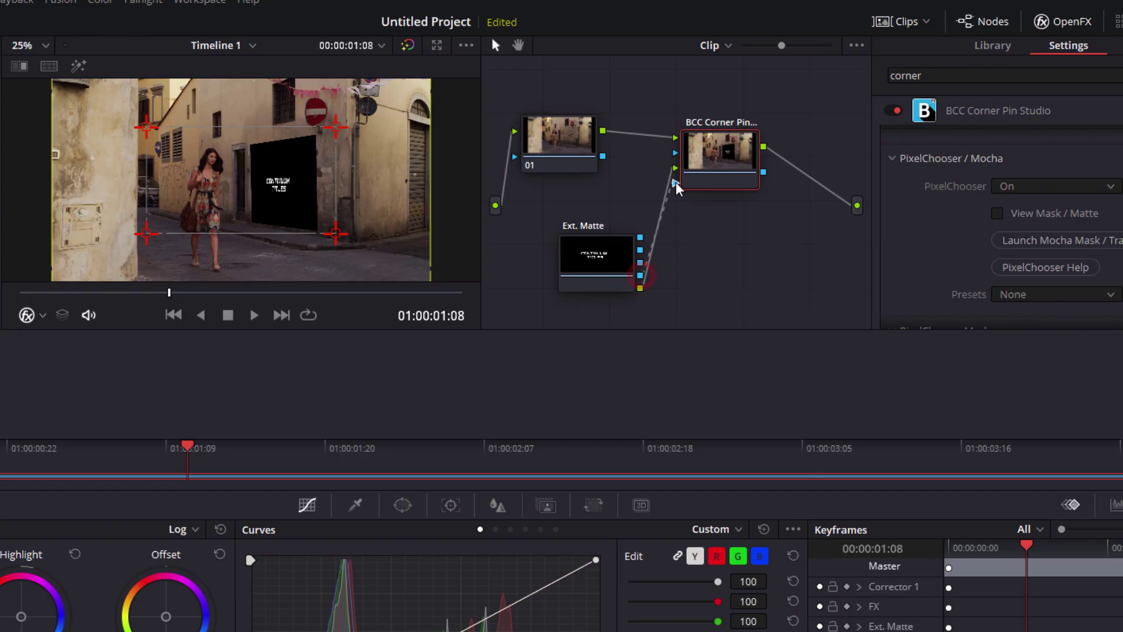
Scale the pinned title to 347.0, move it to X 30.6, Y -12.2, and scrub to preview
{"action": "left_click", "coordinate": [897, 159]}
{"action": "scroll", "coordinate": [918, 211], "scroll_direction": "down", "scroll_amount": 3}
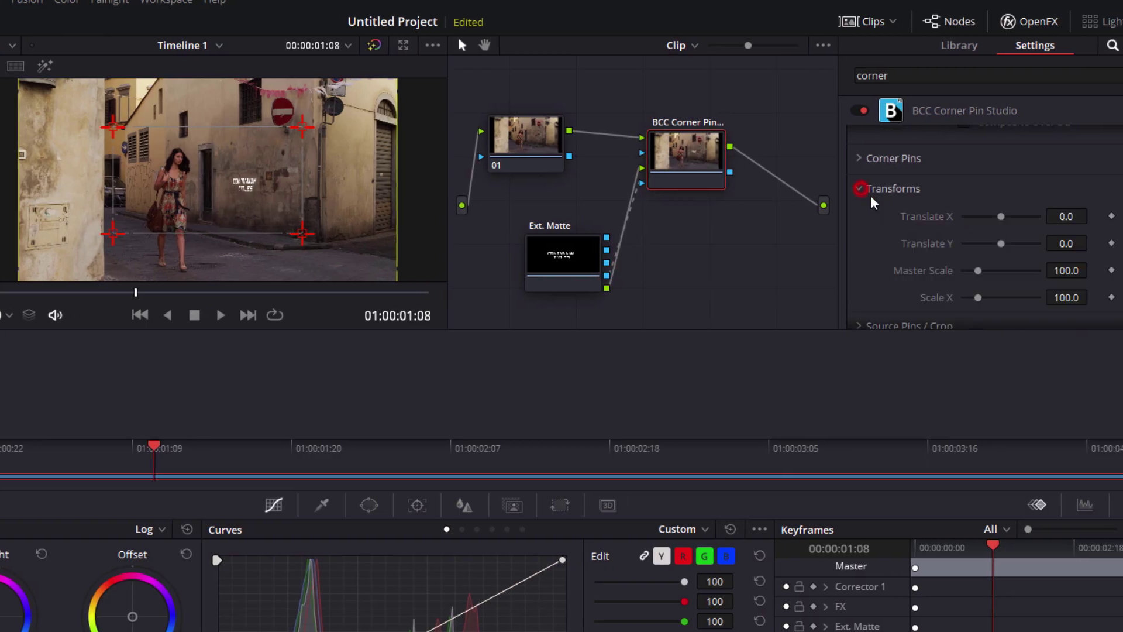
{"action": "scroll", "coordinate": [869, 209], "scroll_direction": "down", "scroll_amount": 3}
{"action": "scroll", "coordinate": [870, 202], "scroll_direction": "up", "scroll_amount": 2}
{"action": "left_click_drag", "start_coordinate": [975, 234], "coordinate": [984, 224]}
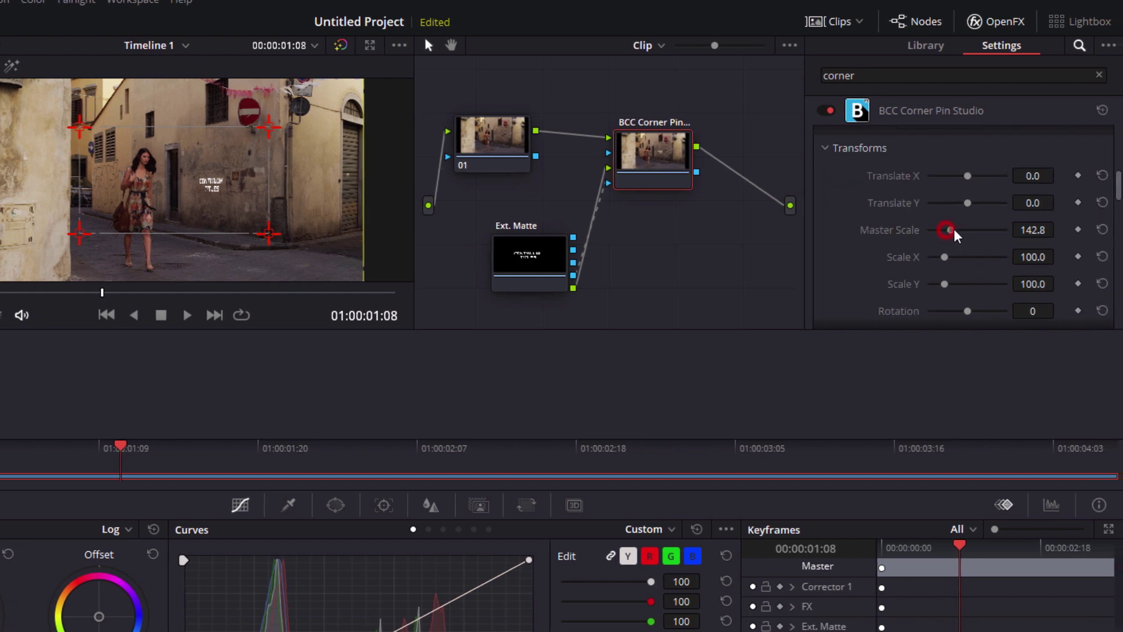
{"action": "left_click_drag", "start_coordinate": [968, 176], "coordinate": [963, 205]}
{"action": "left_click_drag", "start_coordinate": [15, 296], "coordinate": [323, 273]}
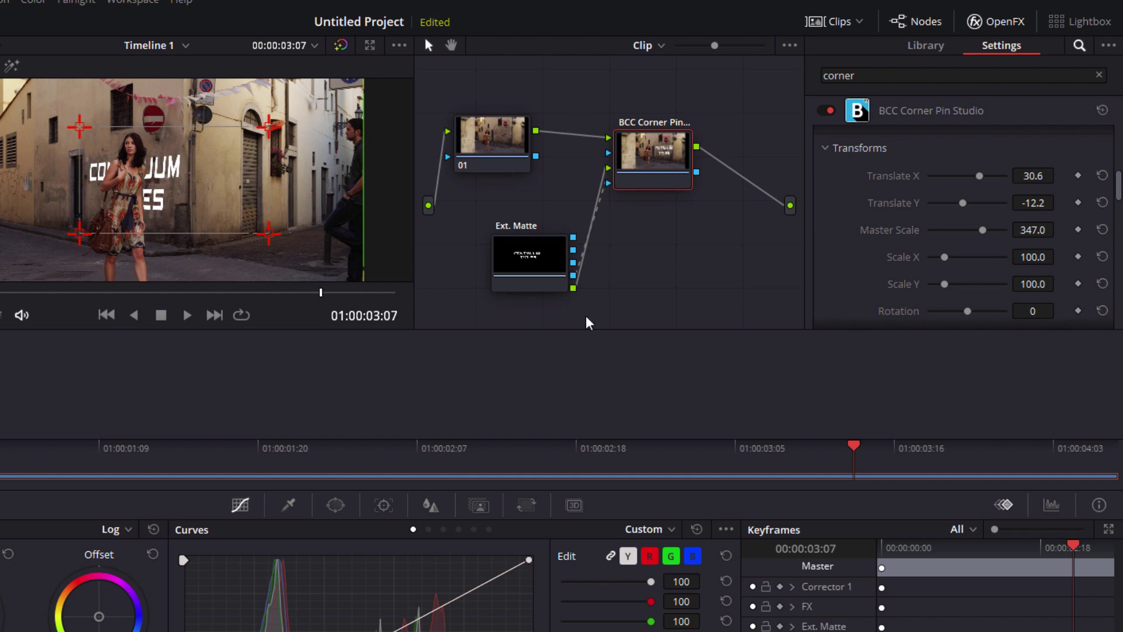
Set the PixelChooser mask Feather to 1.0
{"action": "left_click", "coordinate": [827, 148]}
{"action": "scroll", "coordinate": [842, 234], "scroll_direction": "down", "scroll_amount": 5}
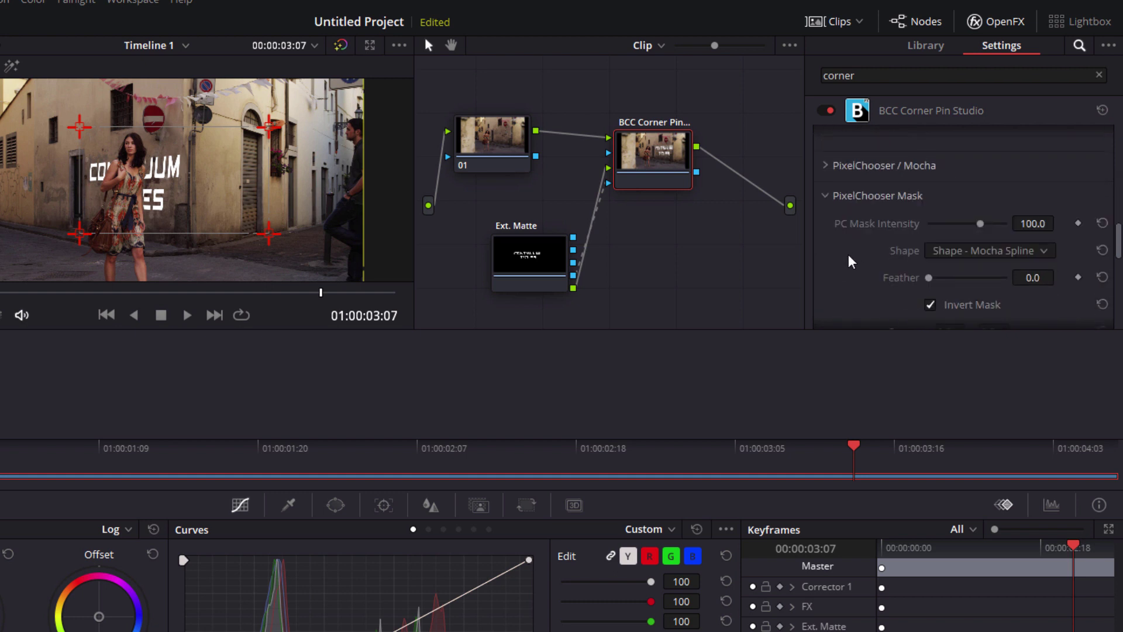
{"action": "scroll", "coordinate": [855, 257], "scroll_direction": "down", "scroll_amount": 3}
{"action": "left_click_drag", "start_coordinate": [1034, 182], "coordinate": [1120, 186]}
{"action": "mouse_move", "coordinate": [930, 182]}
{"action": "left_mouse_down"}
{"action": "mouse_move", "coordinate": [984, 183]}
{"action": "mouse_move", "coordinate": [938, 187]}
{"action": "left_mouse_up"}
{"action": "double_click", "coordinate": [1032, 186]}
{"action": "type", "text": "1"}
{"action": "key", "text": "Return"}
{"action": "scroll", "coordinate": [858, 209], "scroll_direction": "up", "scroll_amount": 4}
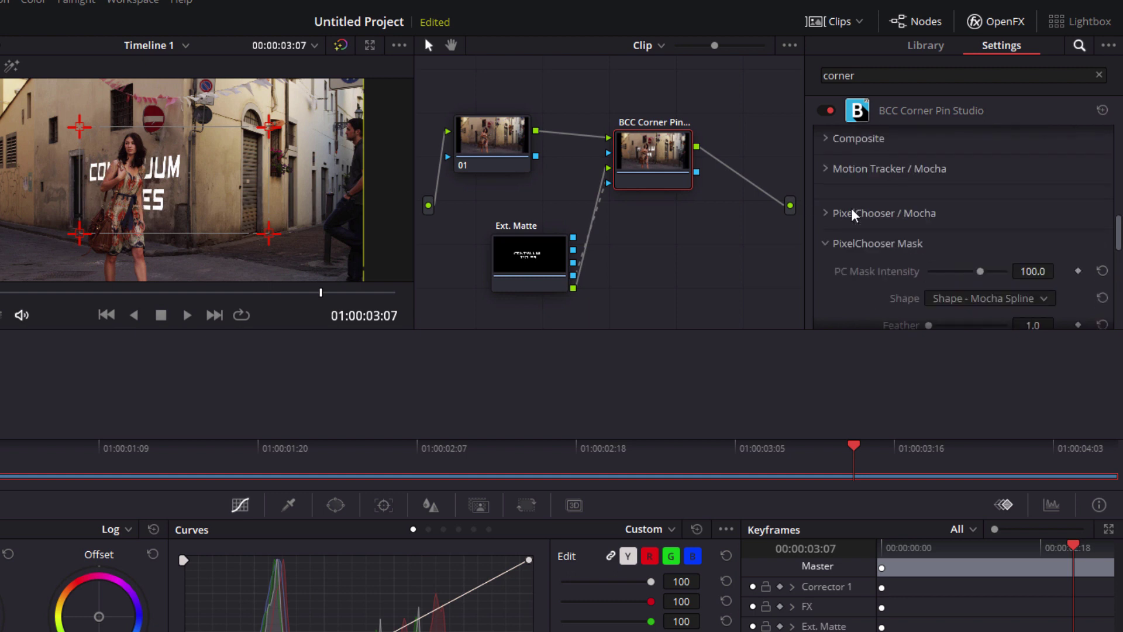
{"action": "left_click", "coordinate": [824, 243]}
Turn on Light Wrap for the title and raise its Wrap Softness
{"action": "scroll", "coordinate": [837, 272], "scroll_direction": "up", "scroll_amount": 5}
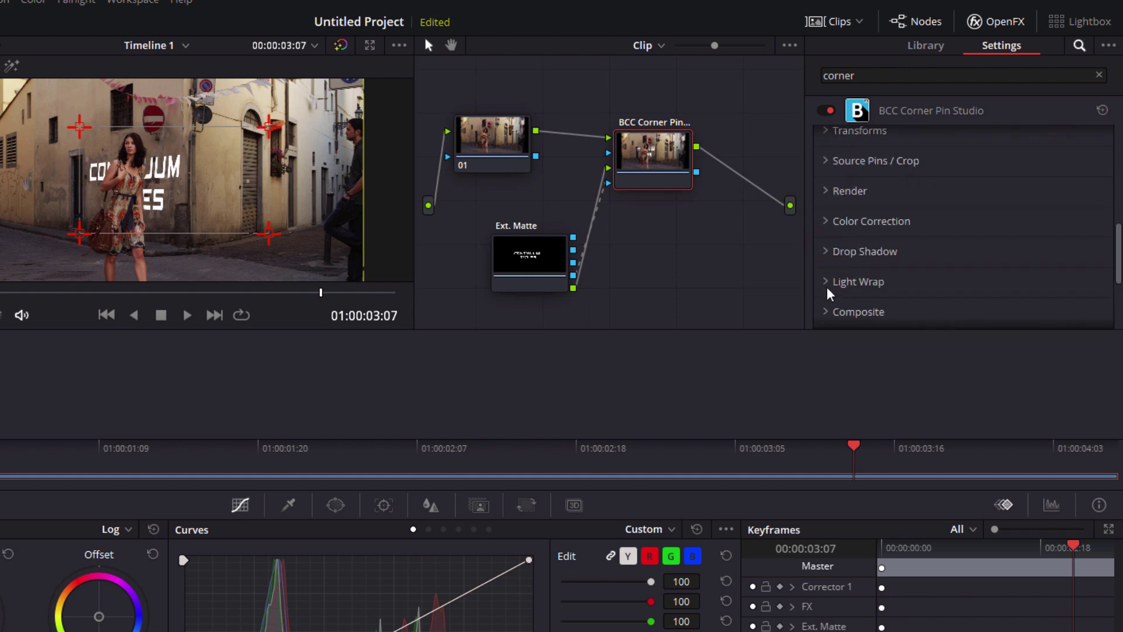
{"action": "left_click", "coordinate": [823, 282]}
{"action": "left_click", "coordinate": [930, 168]}
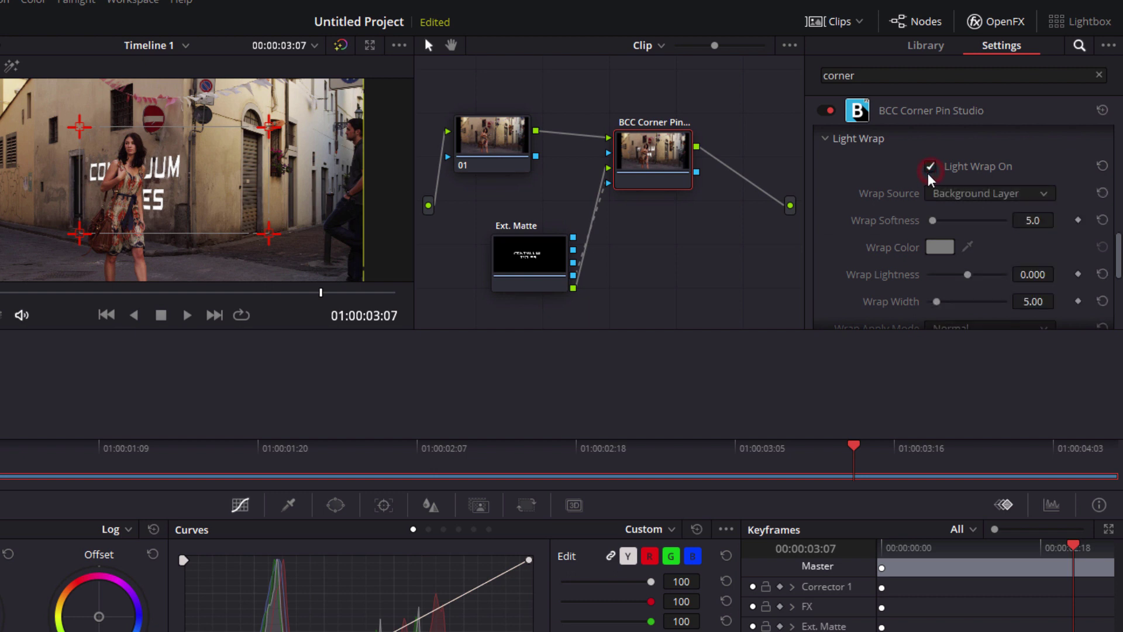
{"action": "left_click", "coordinate": [927, 220]}
{"action": "mouse_move", "coordinate": [929, 219]}
{"action": "left_mouse_down"}
{"action": "mouse_move", "coordinate": [944, 220]}
{"action": "mouse_move", "coordinate": [934, 228]}
{"action": "left_mouse_up"}
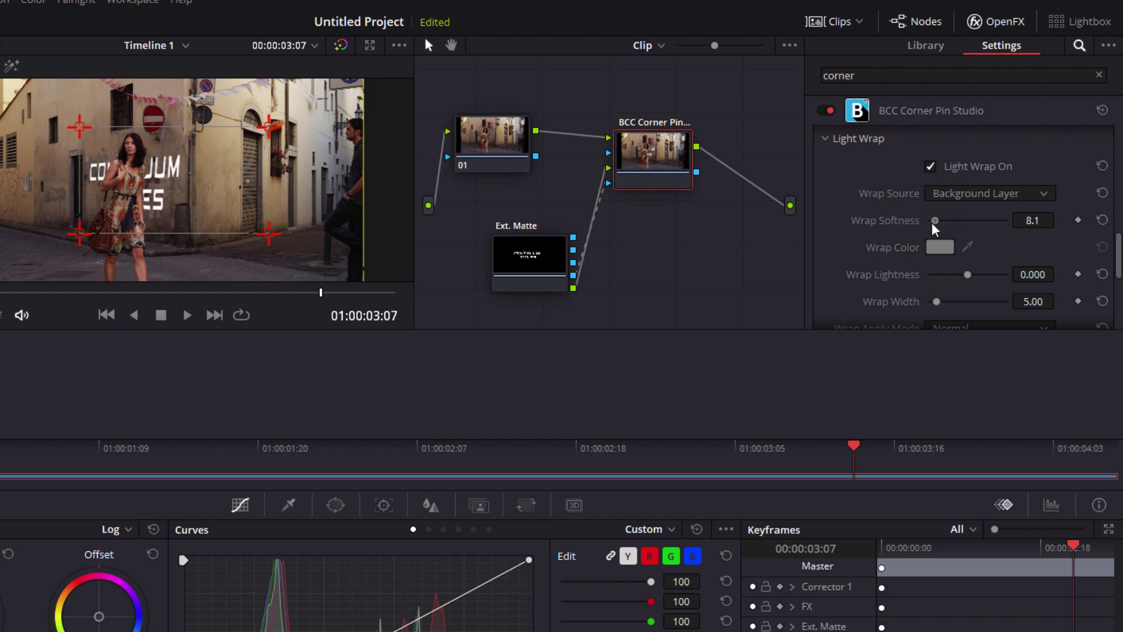
{"action": "left_click", "coordinate": [824, 139]}
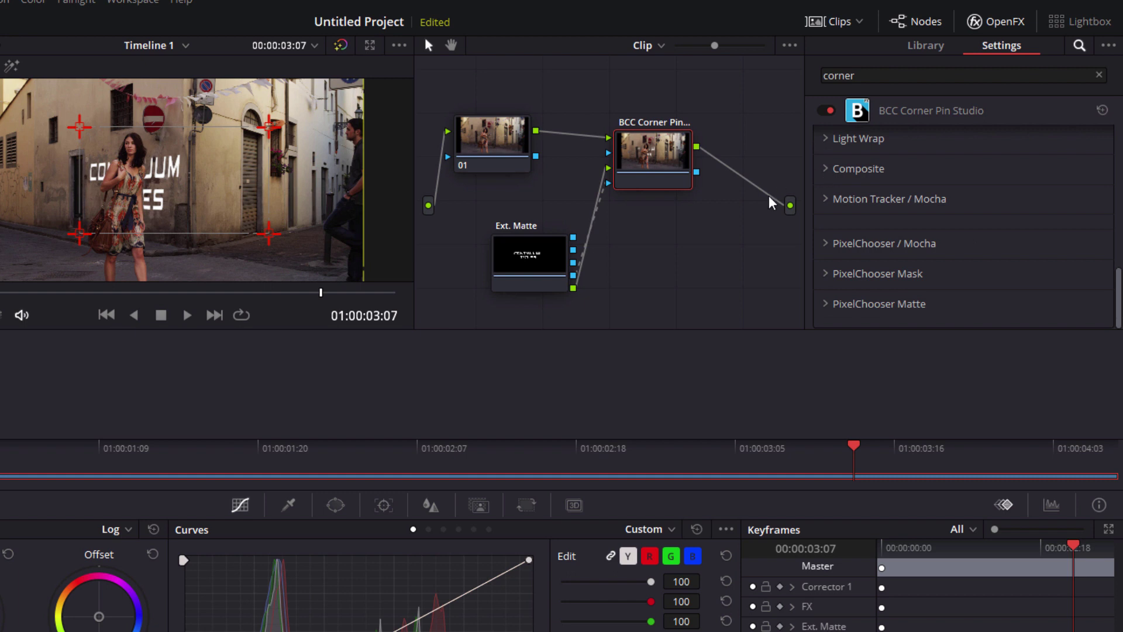
Set the corner pin's composite Apply Mode to Overlay and scrub to review the blended title
{"action": "left_click", "coordinate": [209, 293]}
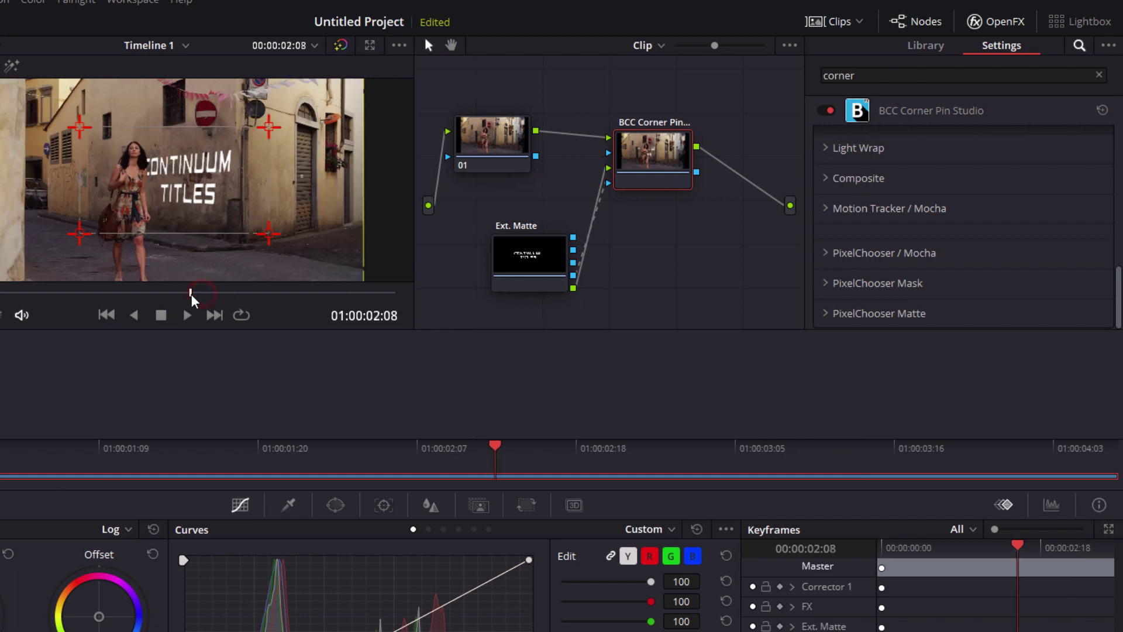
{"action": "left_click", "coordinate": [191, 293]}
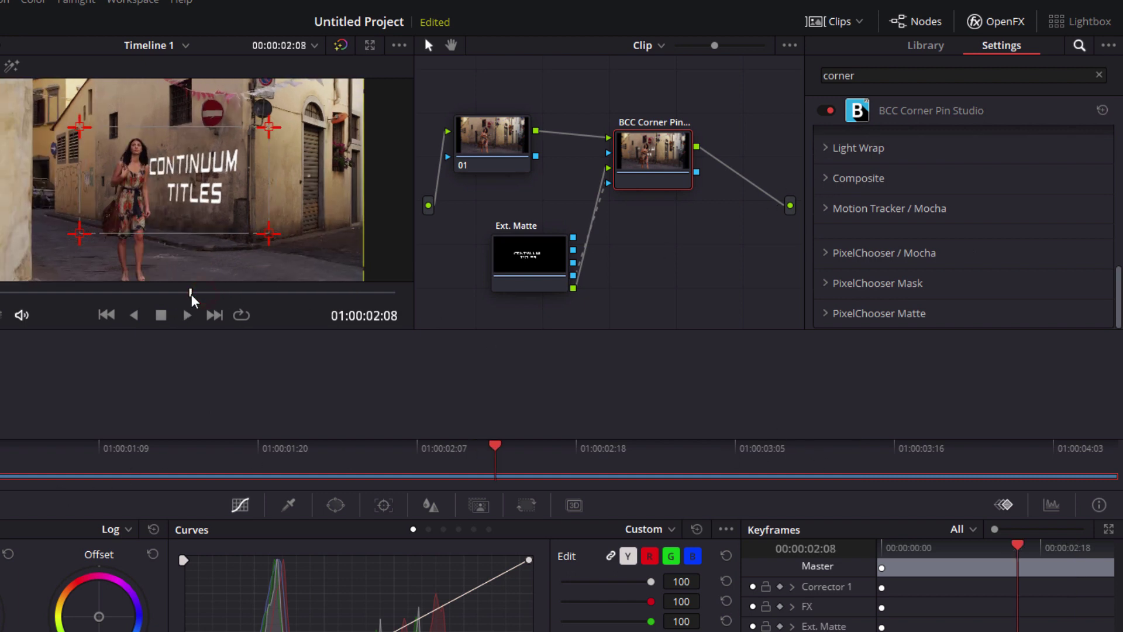
{"action": "left_click", "coordinate": [825, 178]}
{"action": "left_click", "coordinate": [1032, 230]}
{"action": "scroll", "coordinate": [999, 342], "scroll_direction": "down", "scroll_amount": 2}
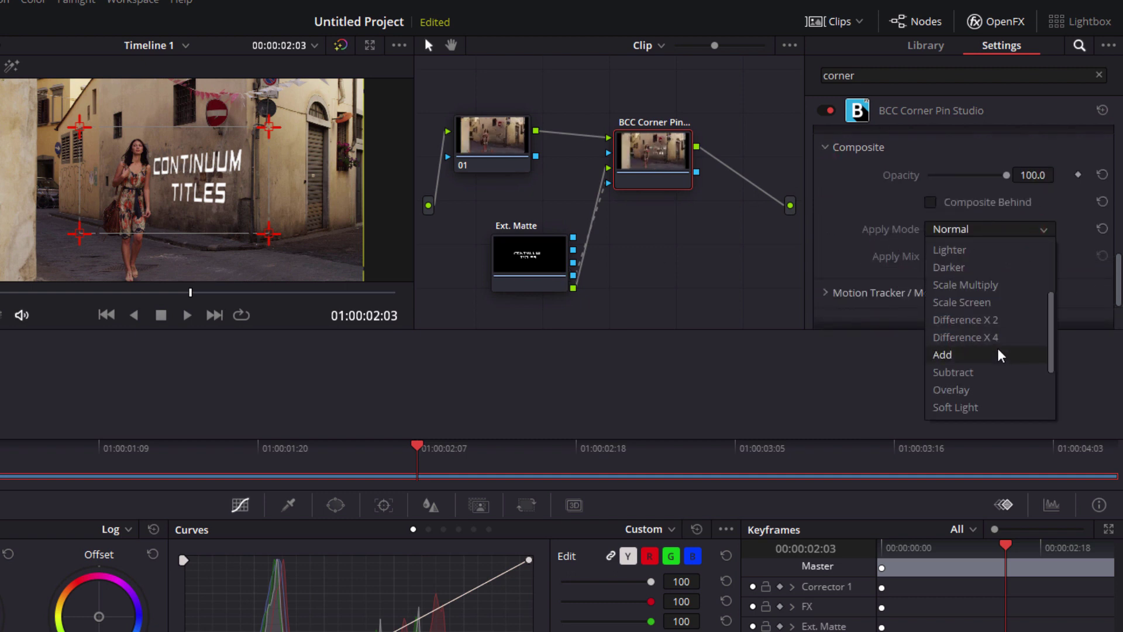
{"action": "left_click", "coordinate": [970, 390]}
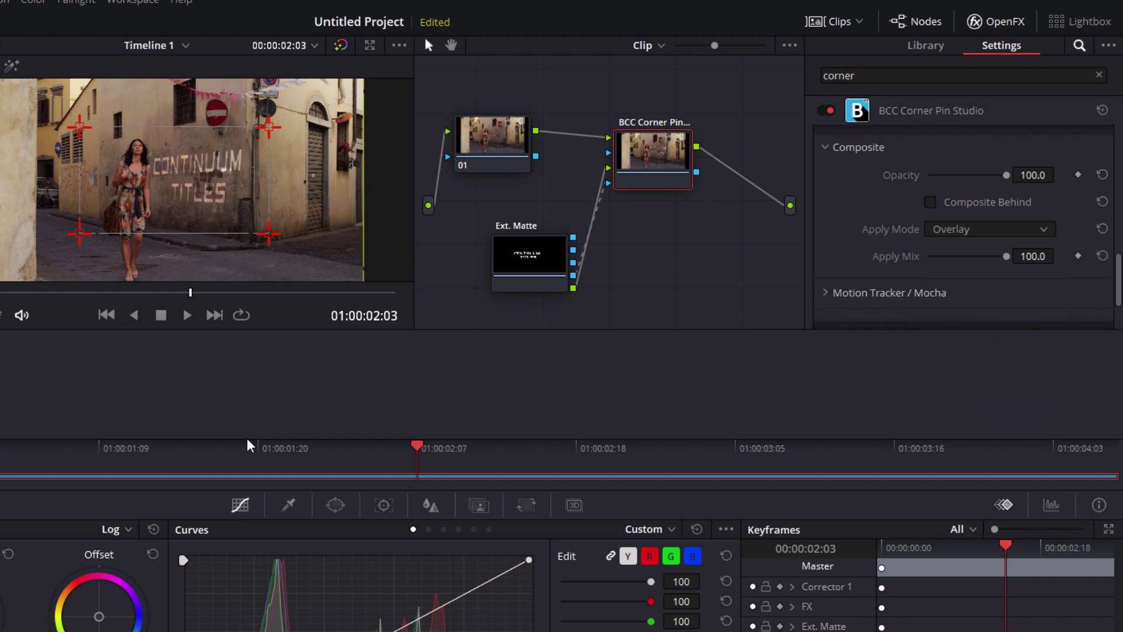
{"action": "left_click_drag", "start_coordinate": [192, 292], "coordinate": [117, 292]}
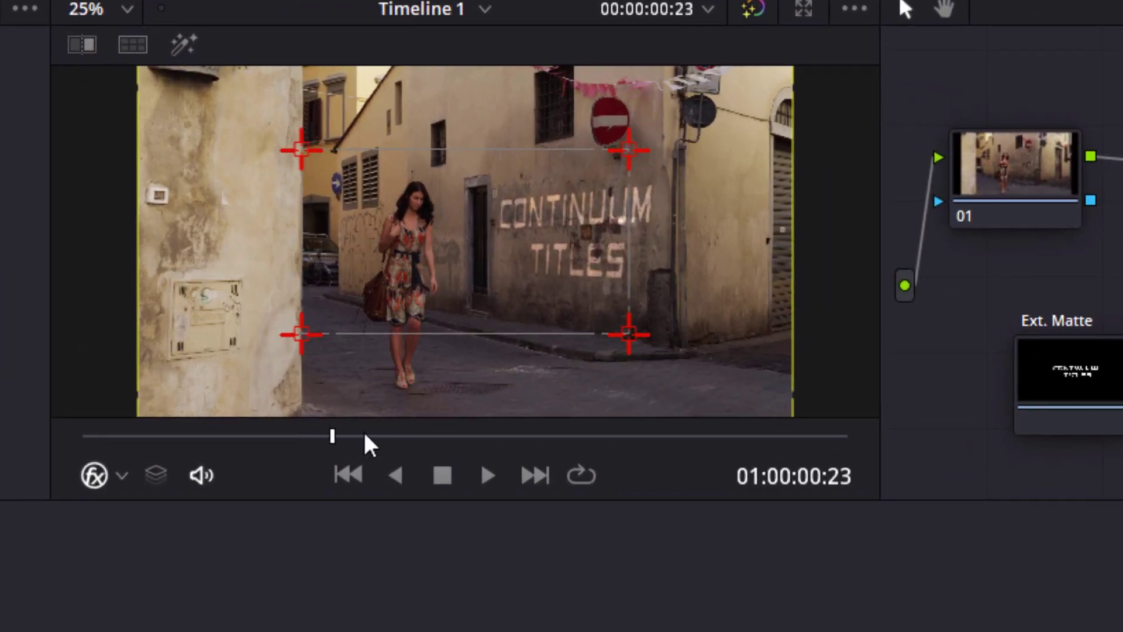
{"action": "left_click_drag", "start_coordinate": [364, 434], "coordinate": [403, 434]}
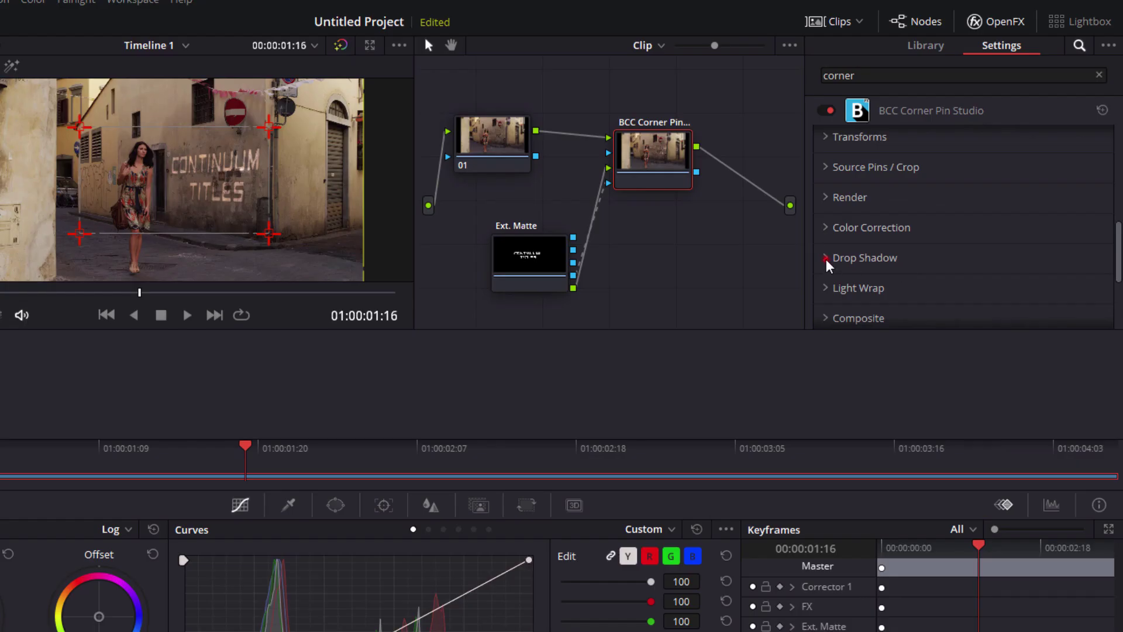
Turn on the corner pin's Drop Shadow (distance 20, intensity 90, angle 135, softness 20)
{"action": "left_click", "coordinate": [826, 258]}
{"action": "scroll", "coordinate": [840, 288], "scroll_direction": "down", "scroll_amount": 3}
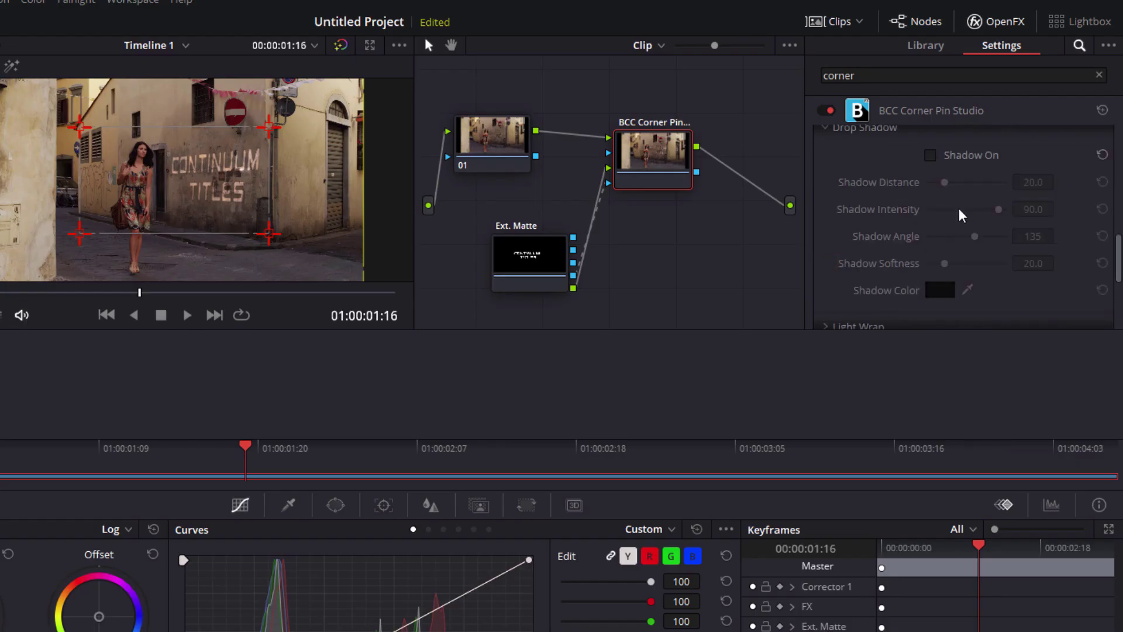
{"action": "left_click", "coordinate": [929, 156]}
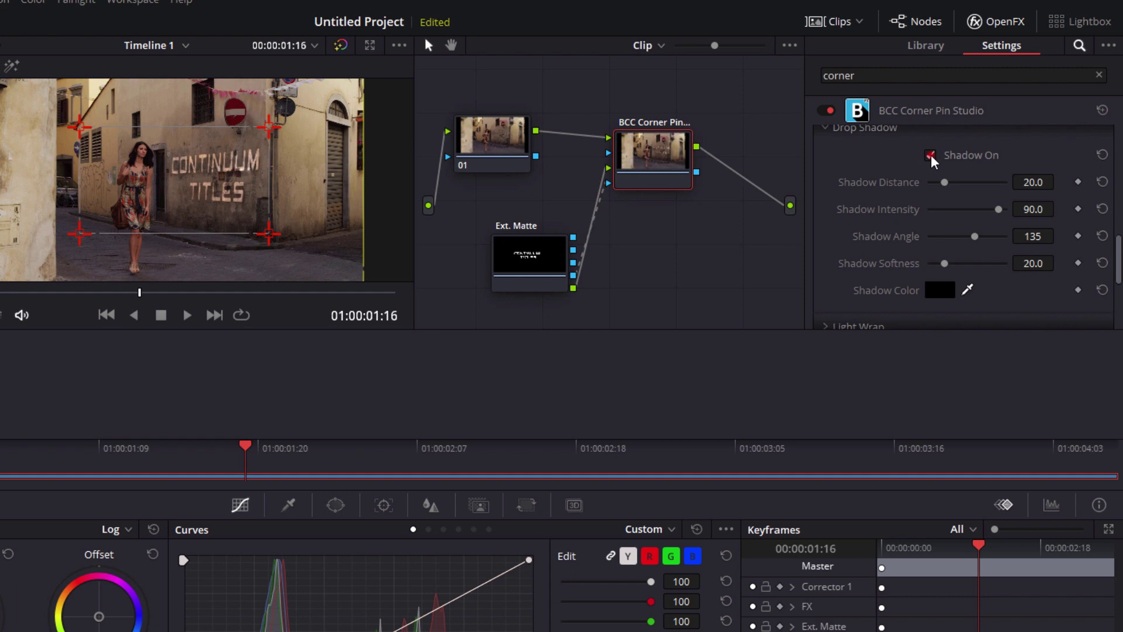